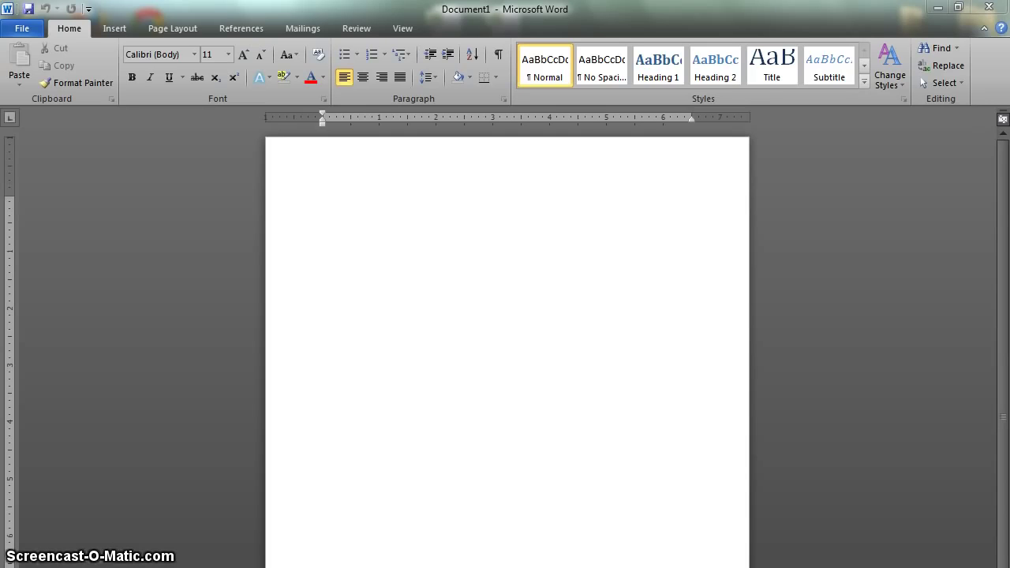
Apply the Normal margin preset, 1 inch on all four sides.
click(171, 28)
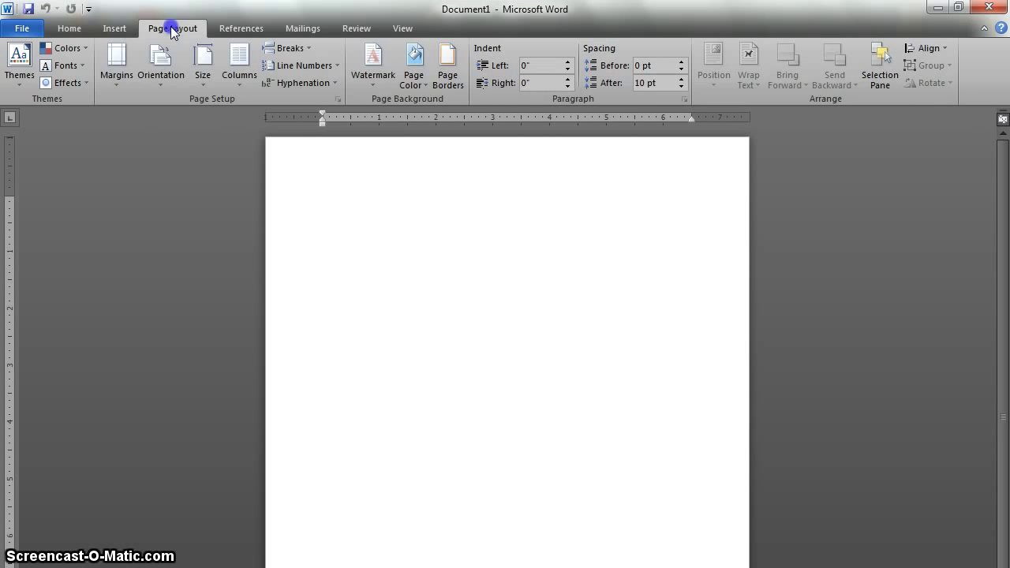
click(117, 67)
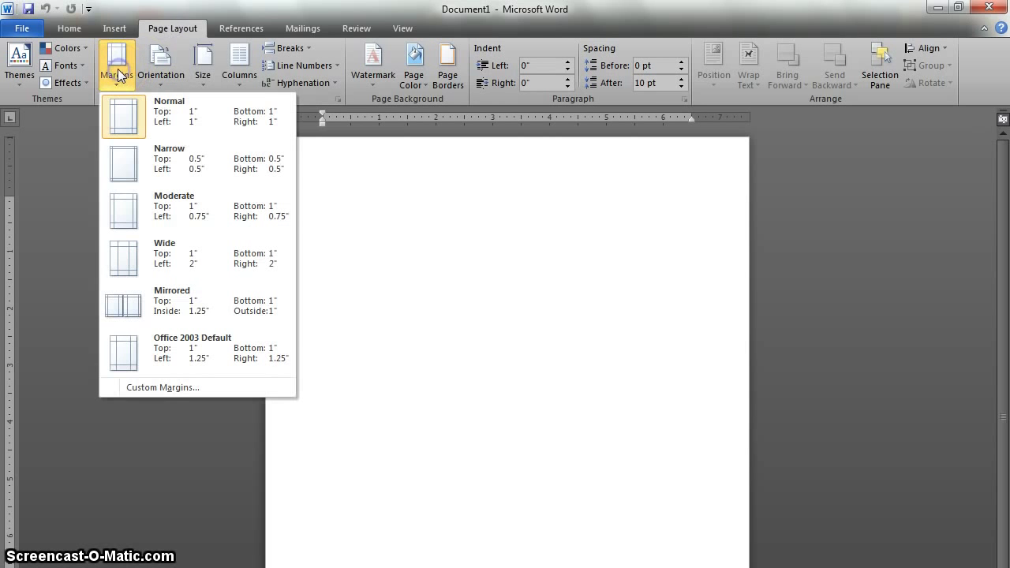
click(172, 118)
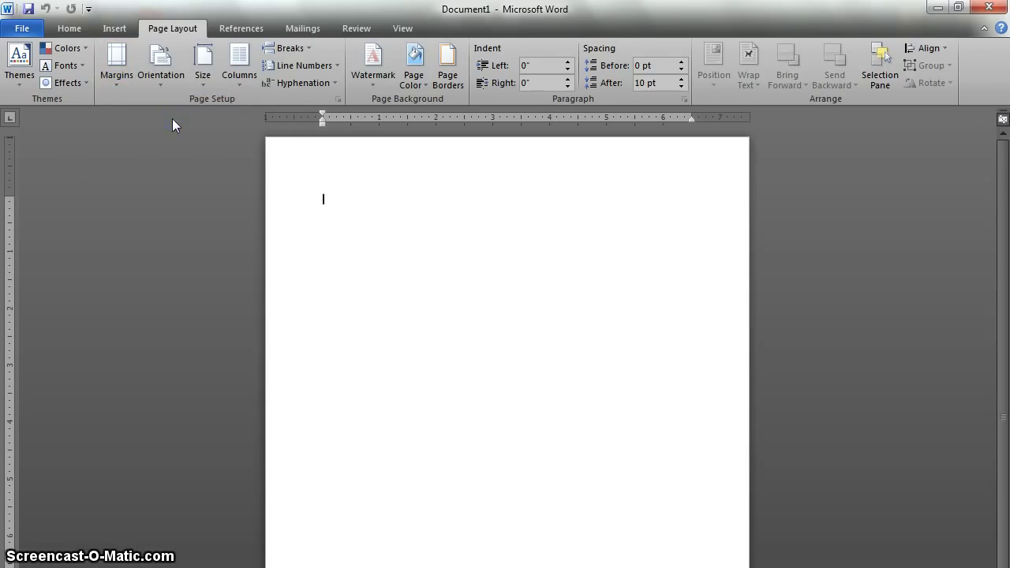
Set Times New Roman, 12 pt as the default font for this document only.
click(69, 27)
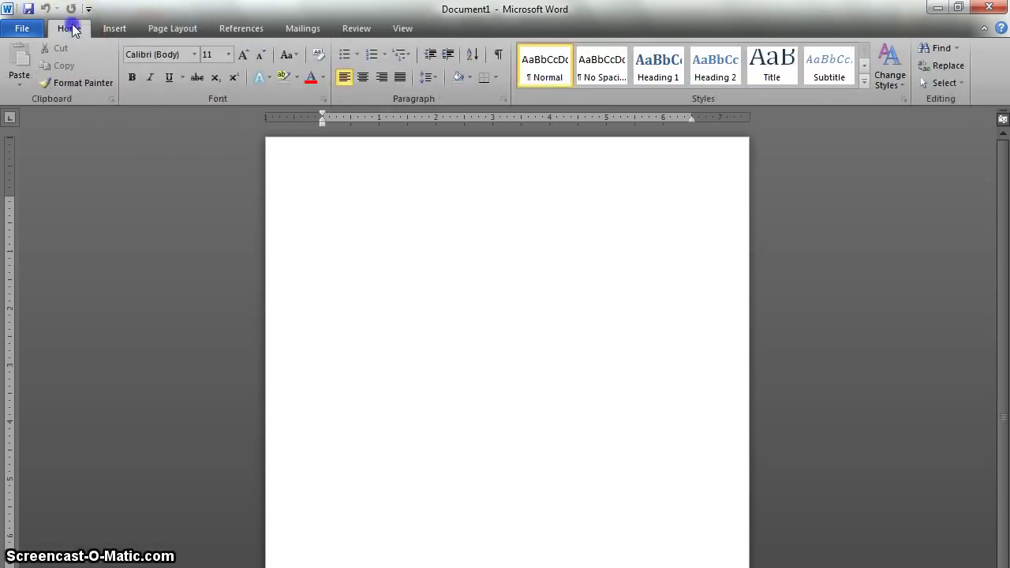
click(324, 98)
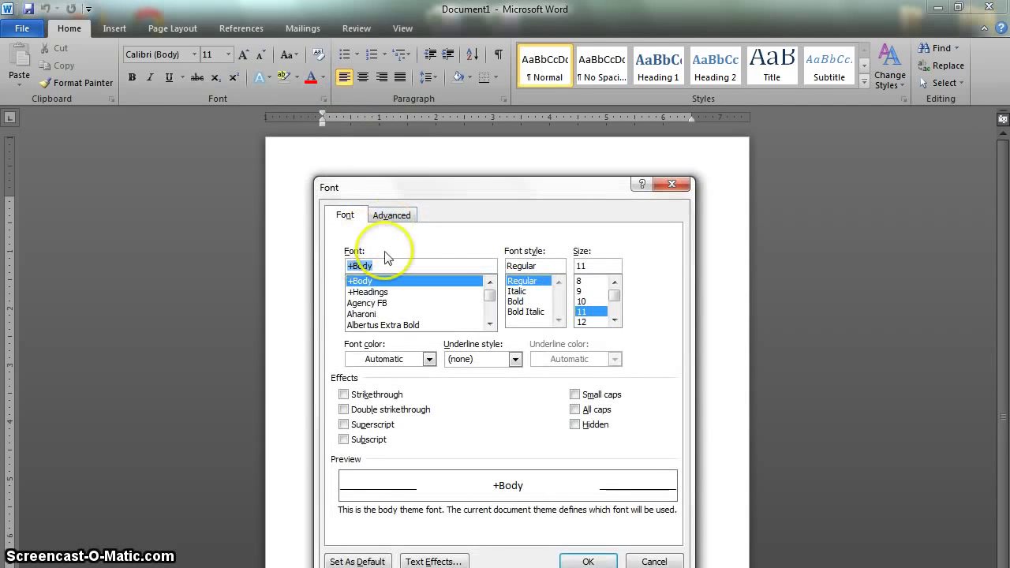
text(T)
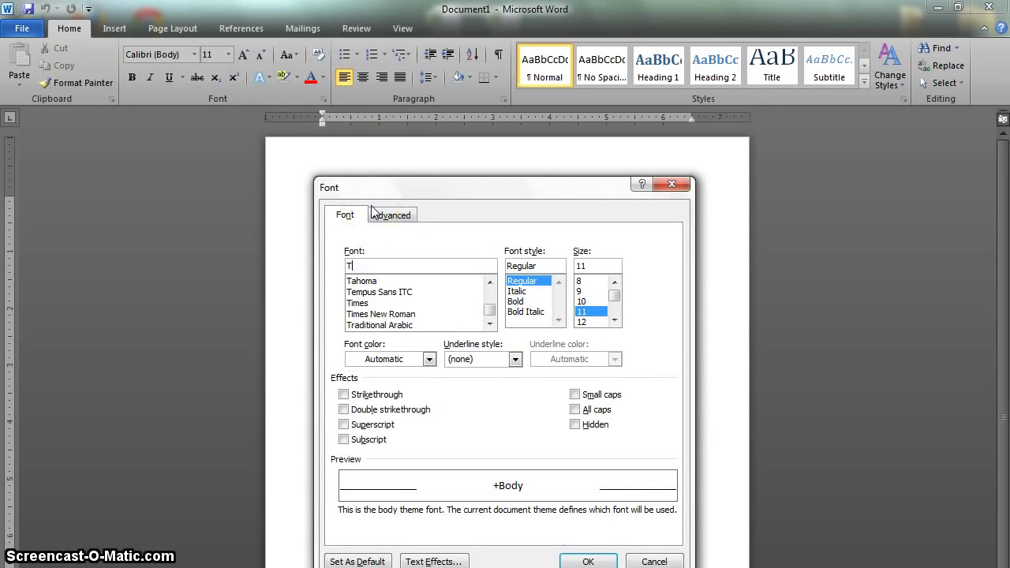
text(imes New R)
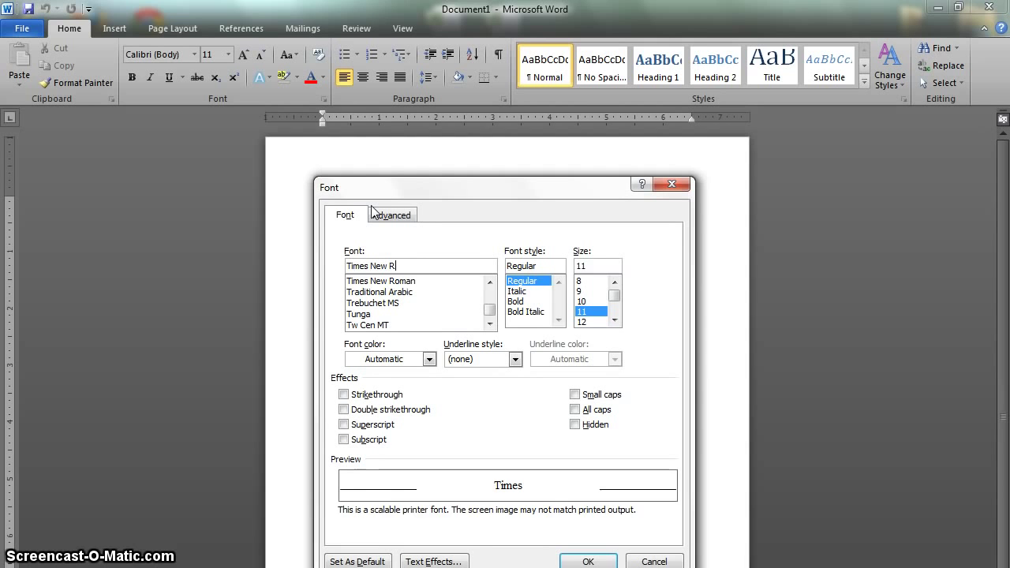
text(oman)
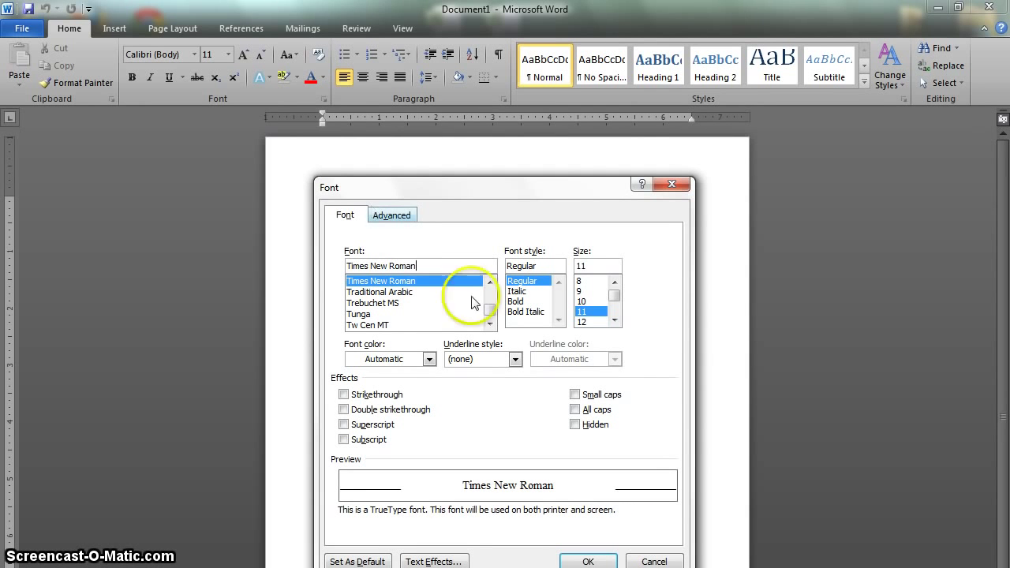
click(582, 321)
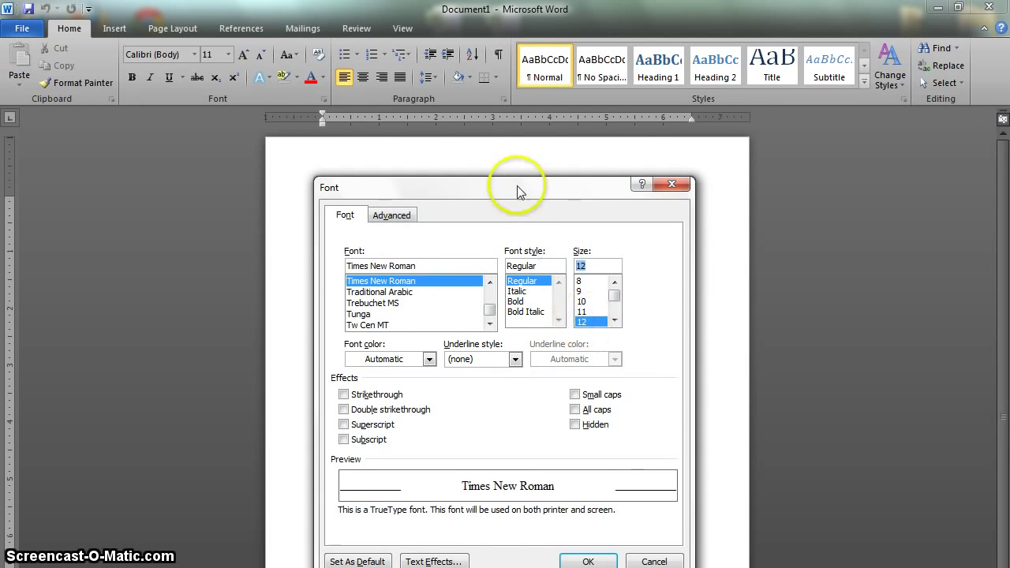
drag(517, 186, 505, 152)
click(348, 529)
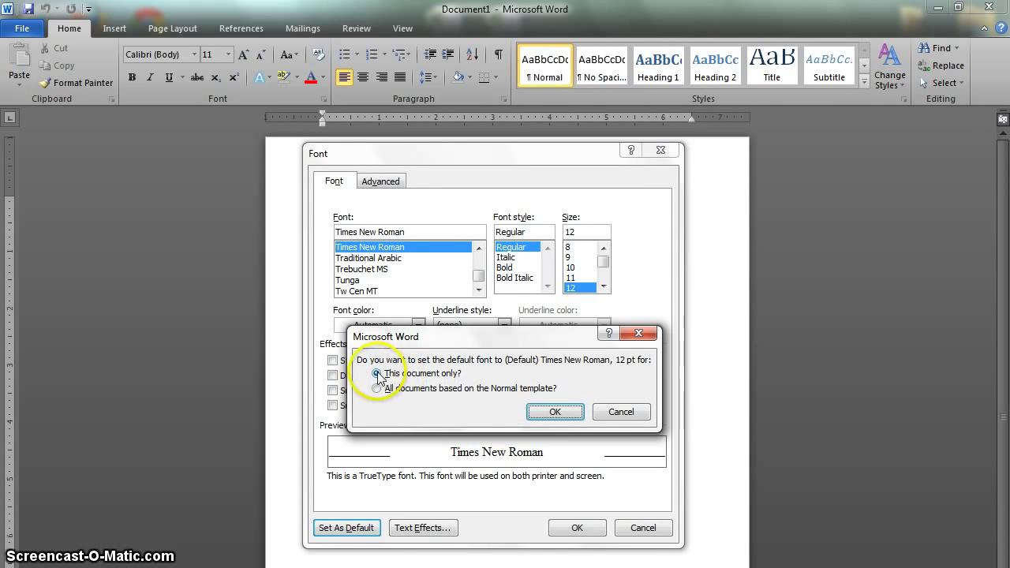
click(552, 410)
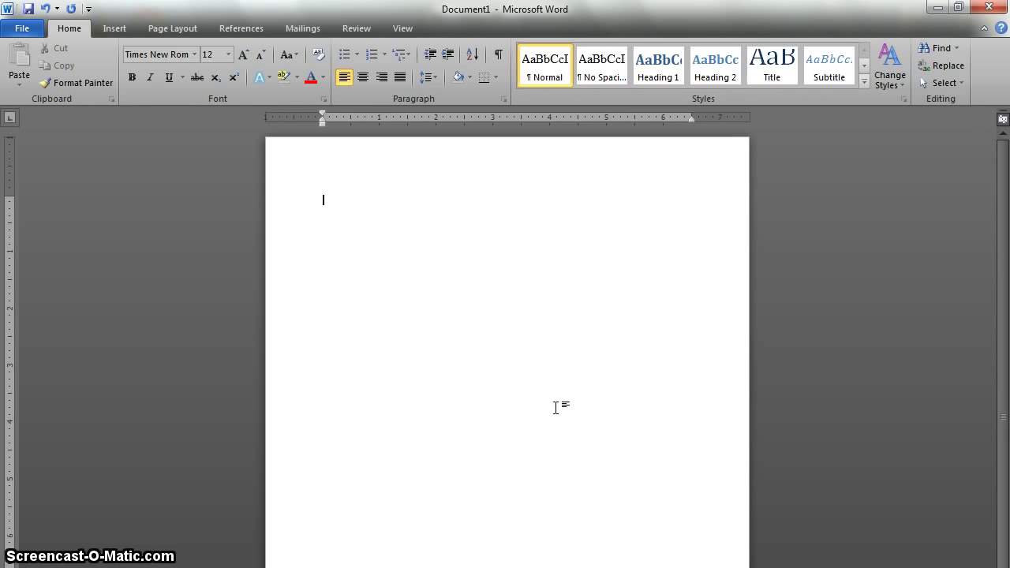
Insert a Blank header and enable a Different First Page header.
click(552, 407)
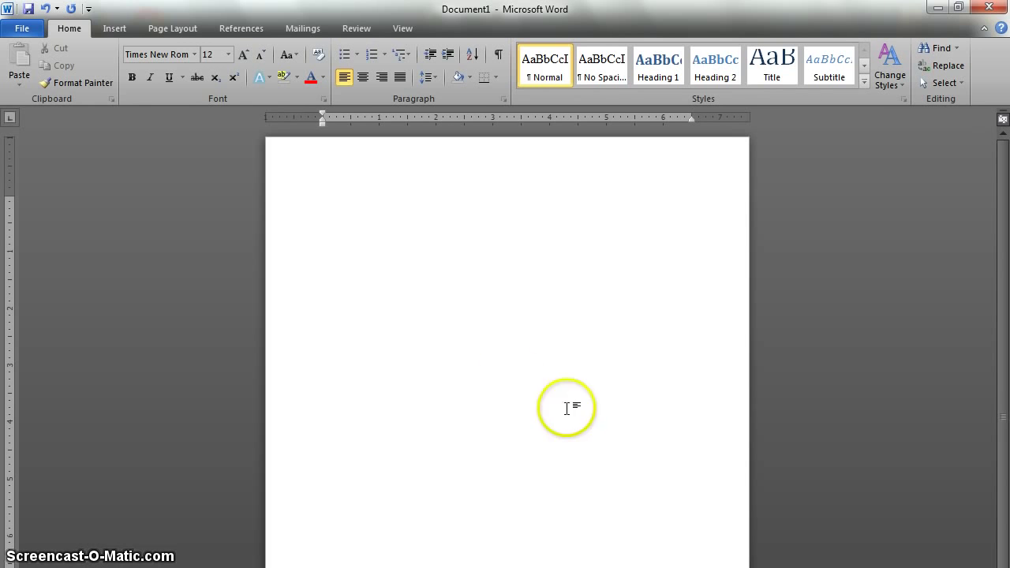
click(115, 28)
click(555, 70)
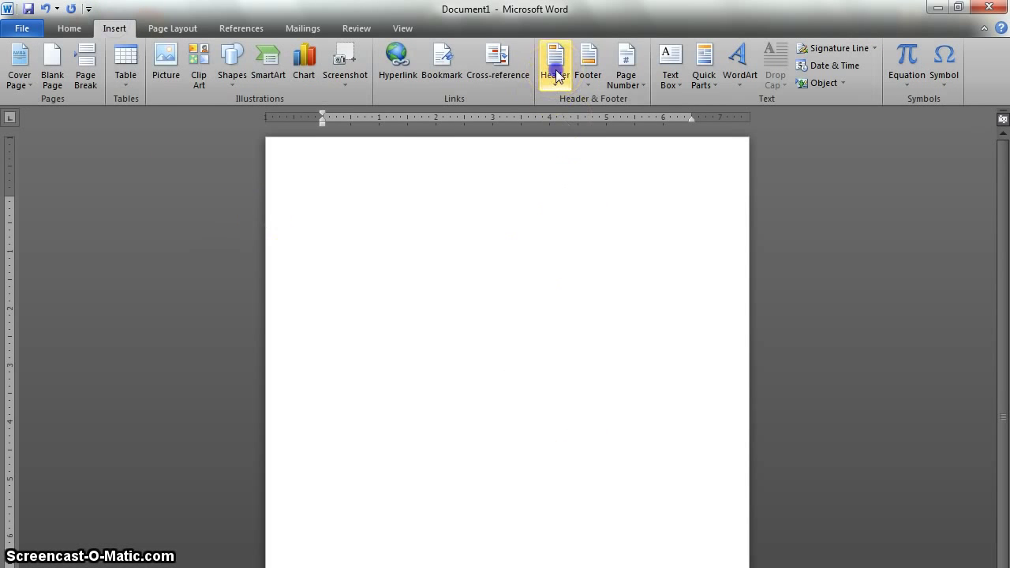
click(585, 152)
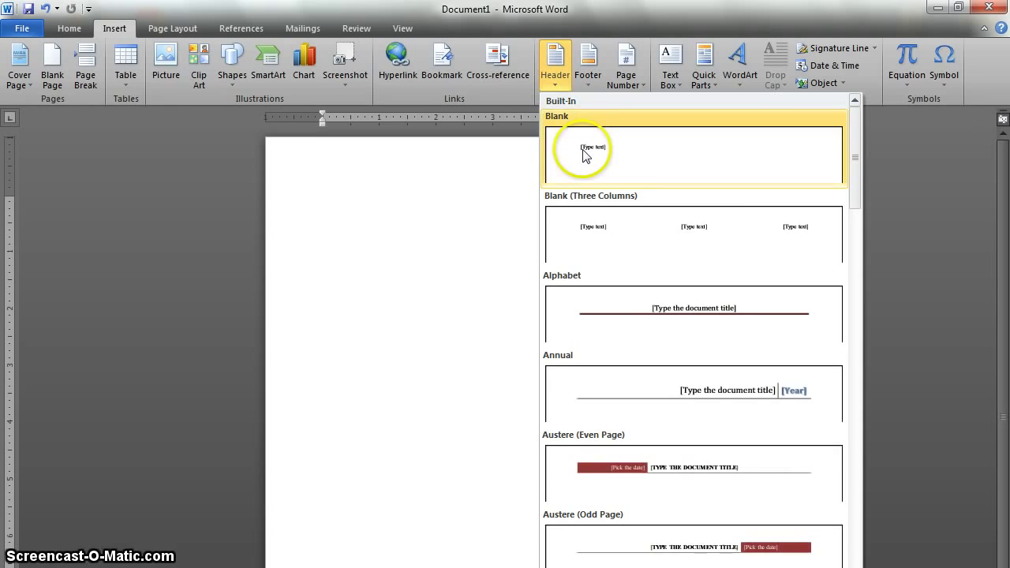
click(587, 153)
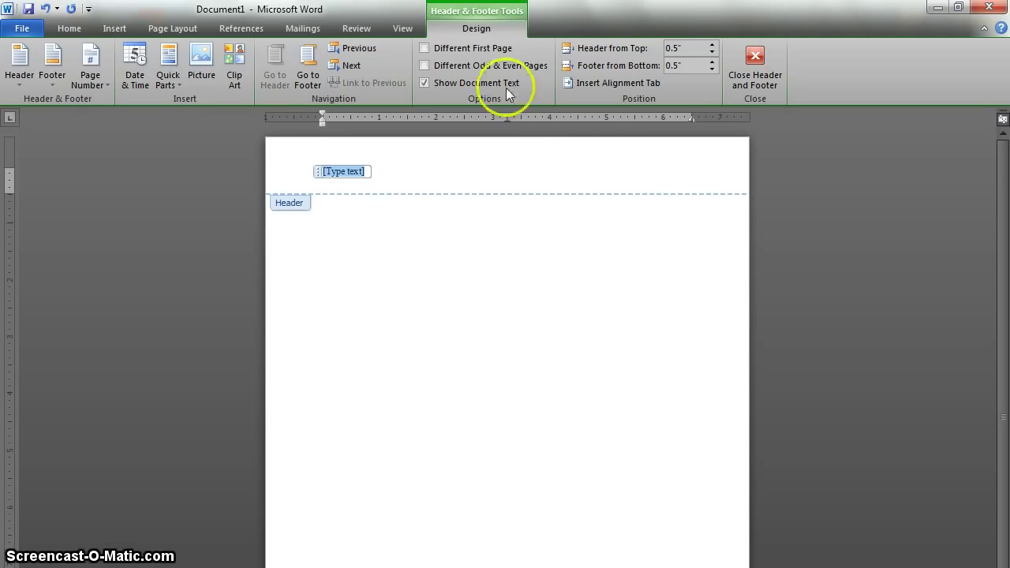
click(424, 49)
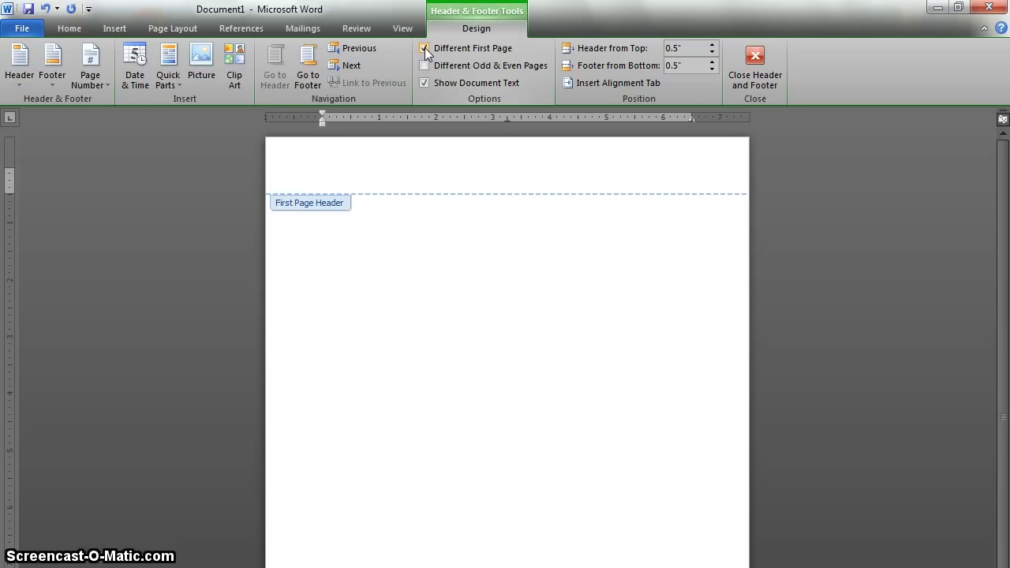
Type 'Running Head: SHORT TITLE' in the first-page header and tab to its right edge.
text(Running Head:)
text(SHORT)
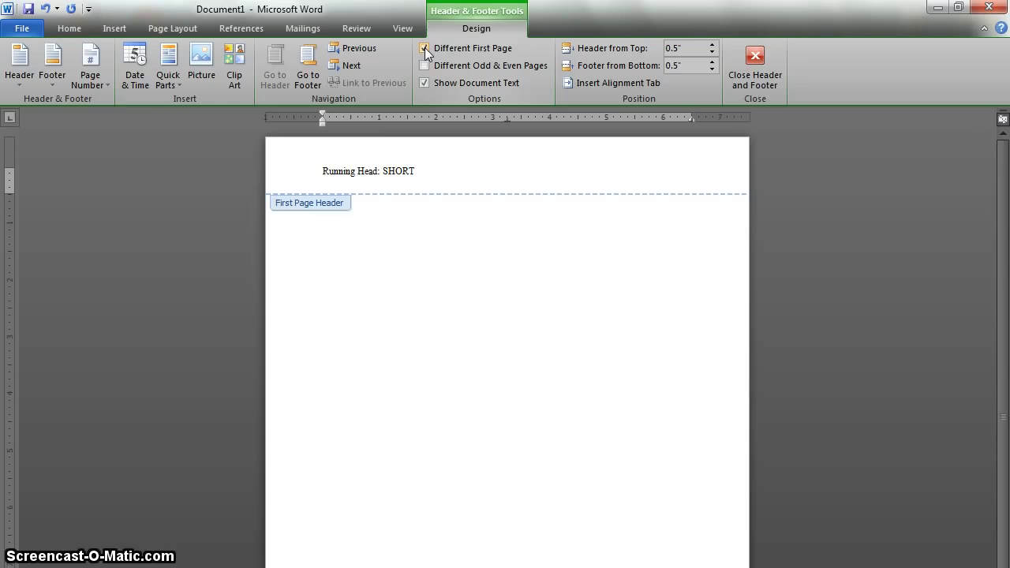
text( TITLE)
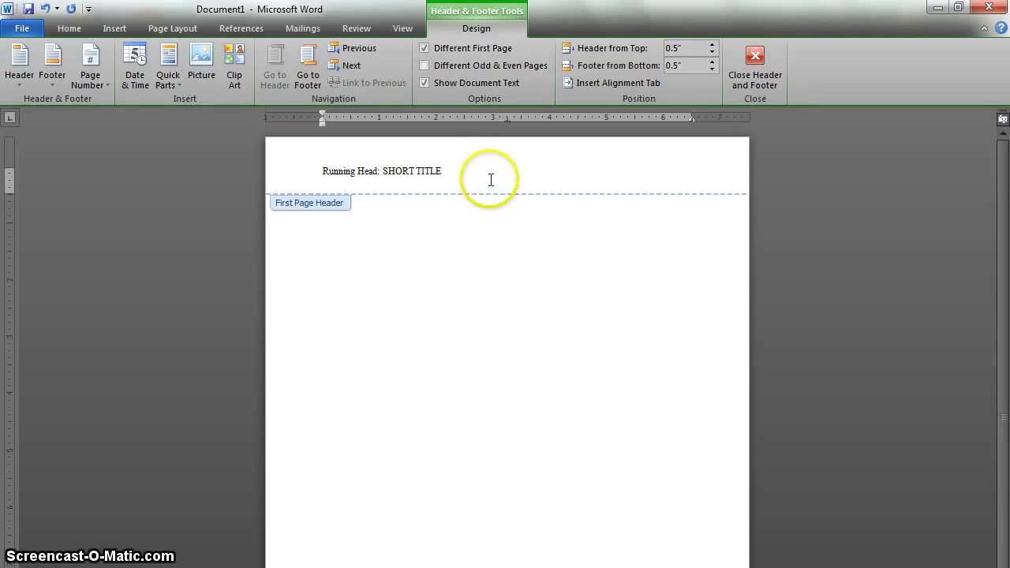
key(Tab)
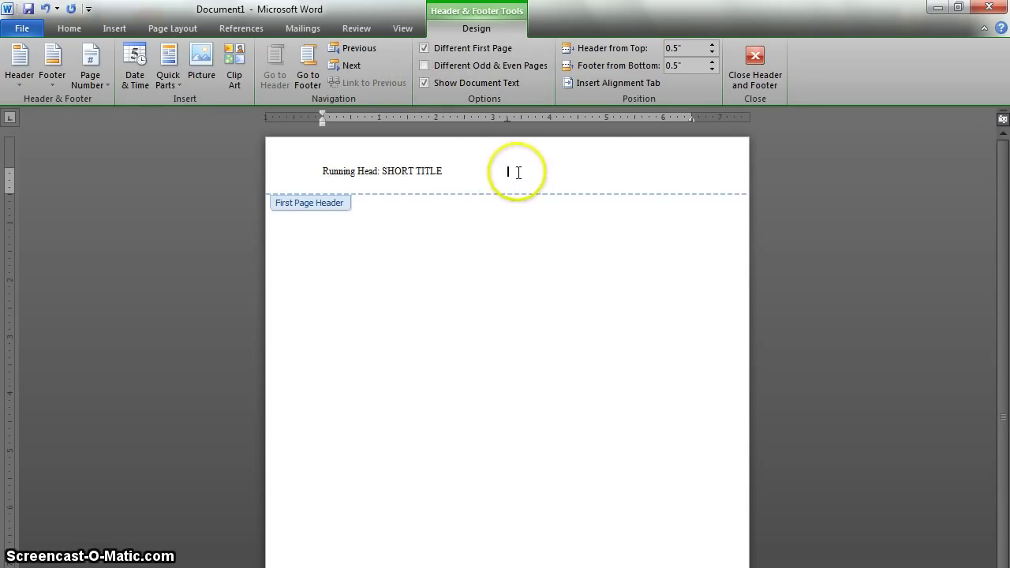
key(Tab)
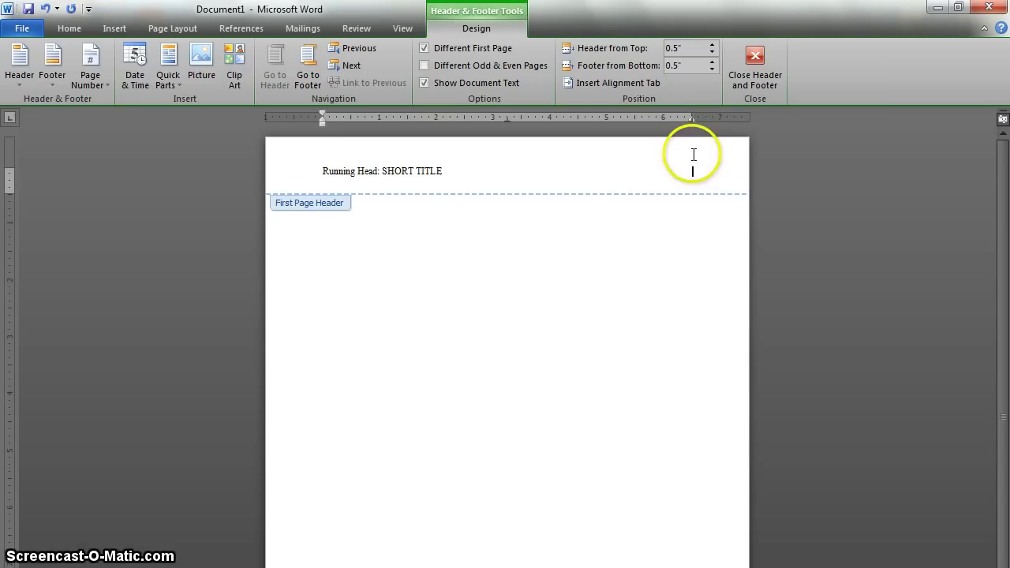
Add a plain page number 1 at the running head's right end, then close the header.
click(115, 31)
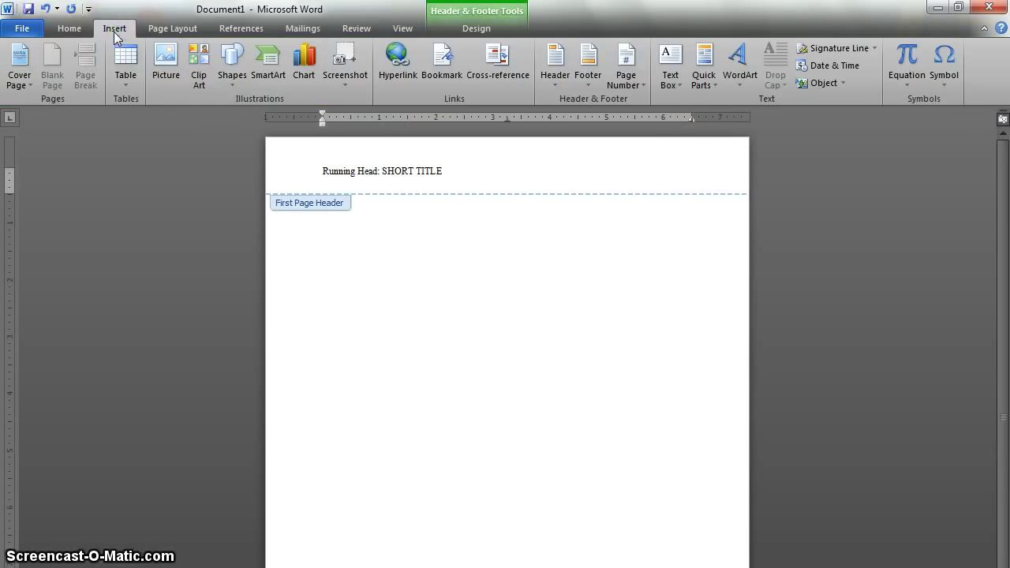
click(627, 67)
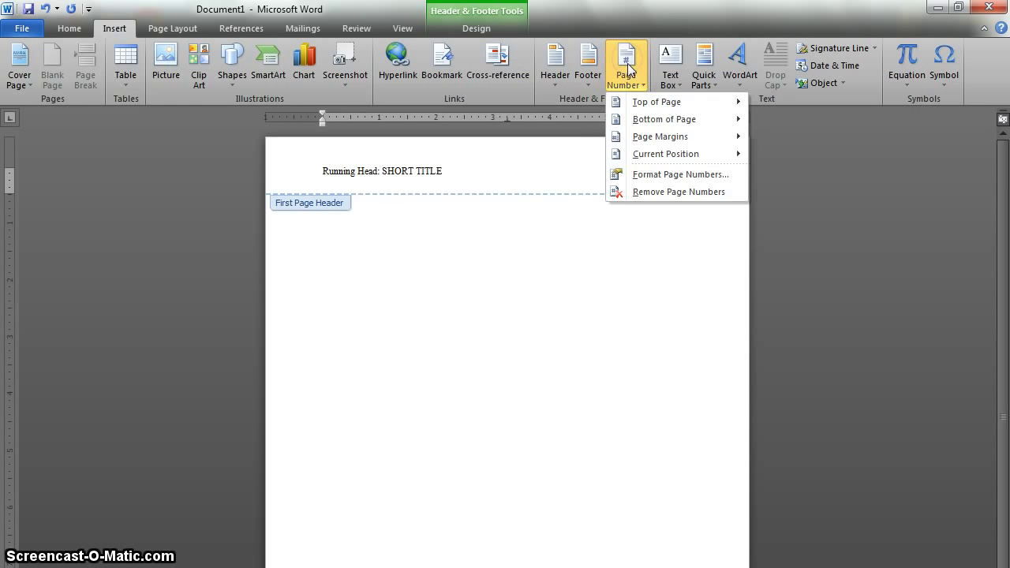
mouse_move(685, 160)
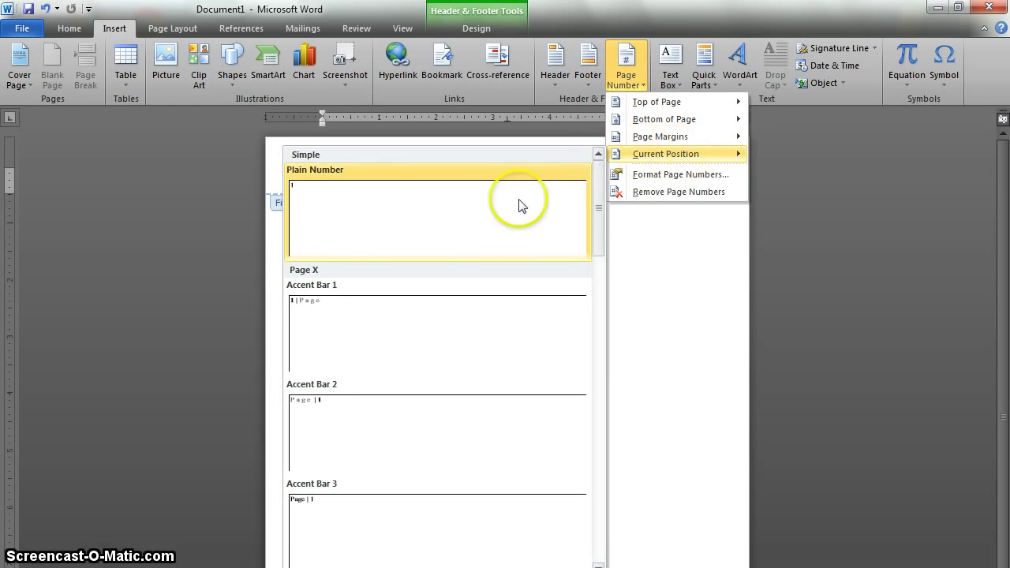
click(482, 223)
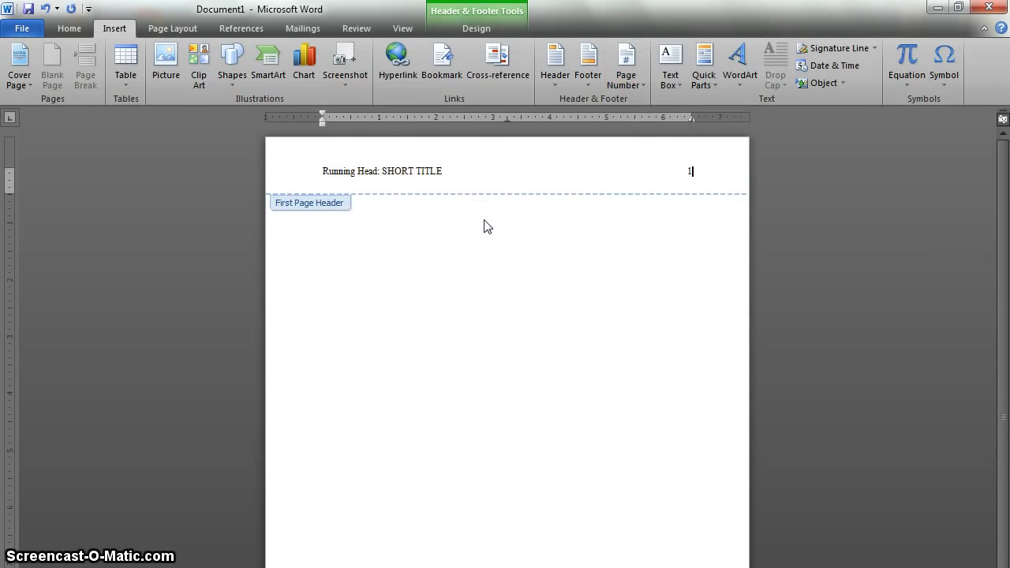
click(491, 227)
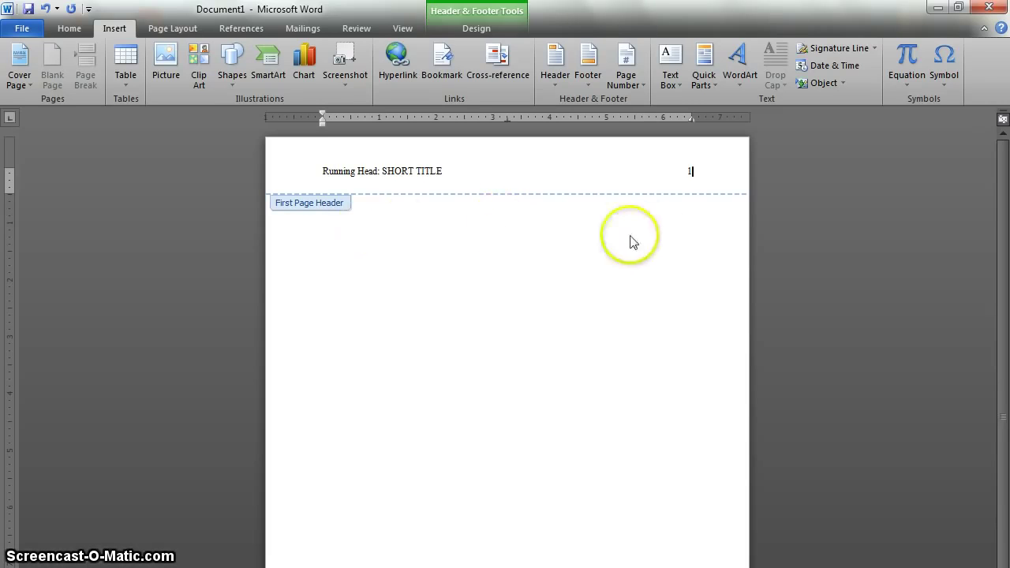
double_click(483, 254)
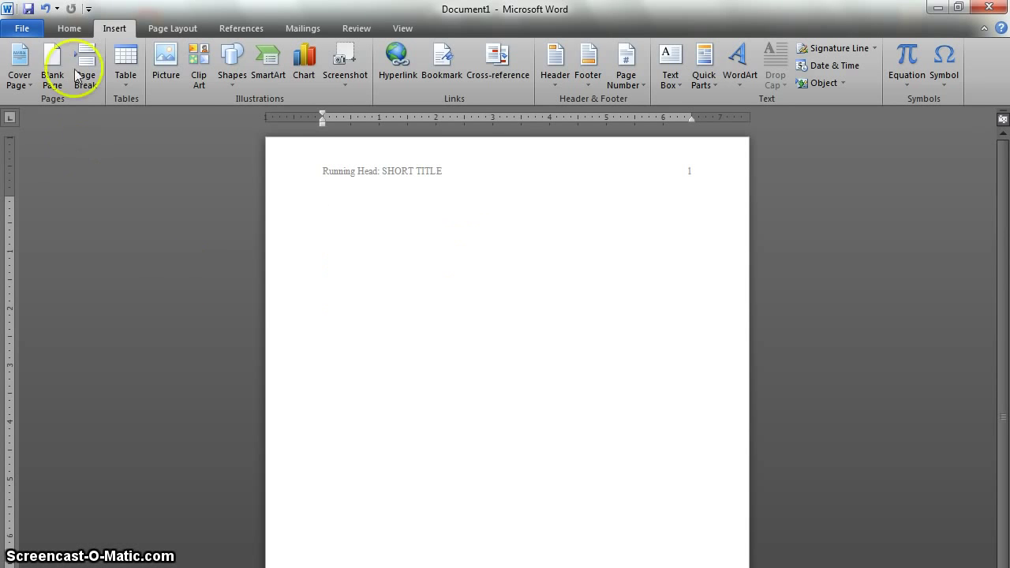
Set paragraph line spacing to Double with 0 pt spacing after paragraphs.
click(69, 28)
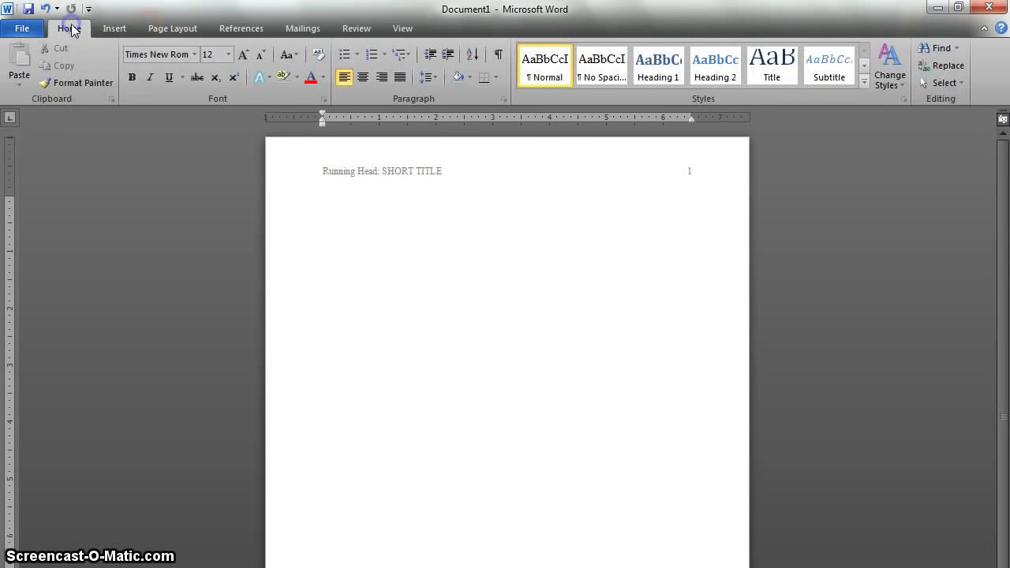
click(503, 99)
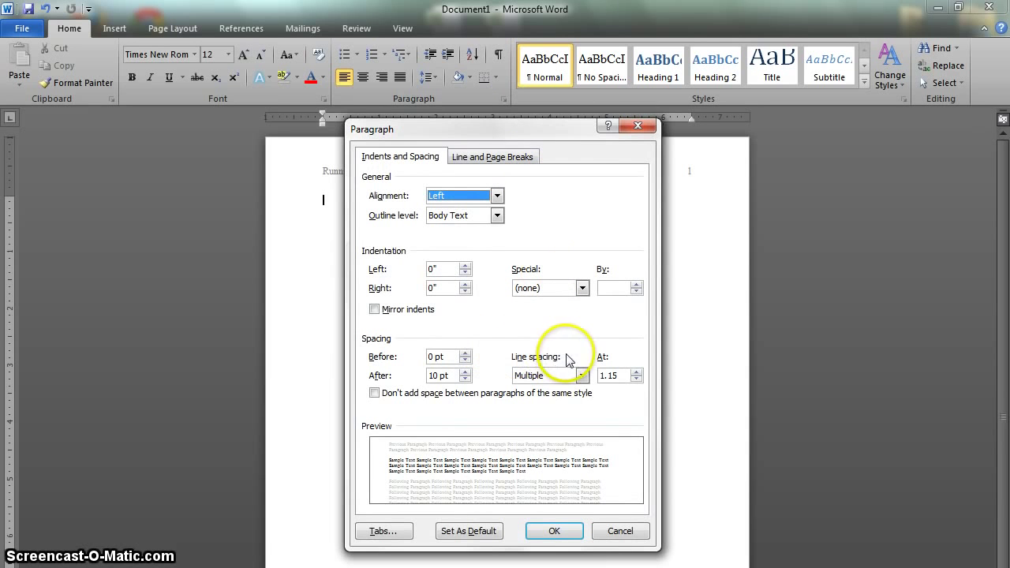
click(584, 375)
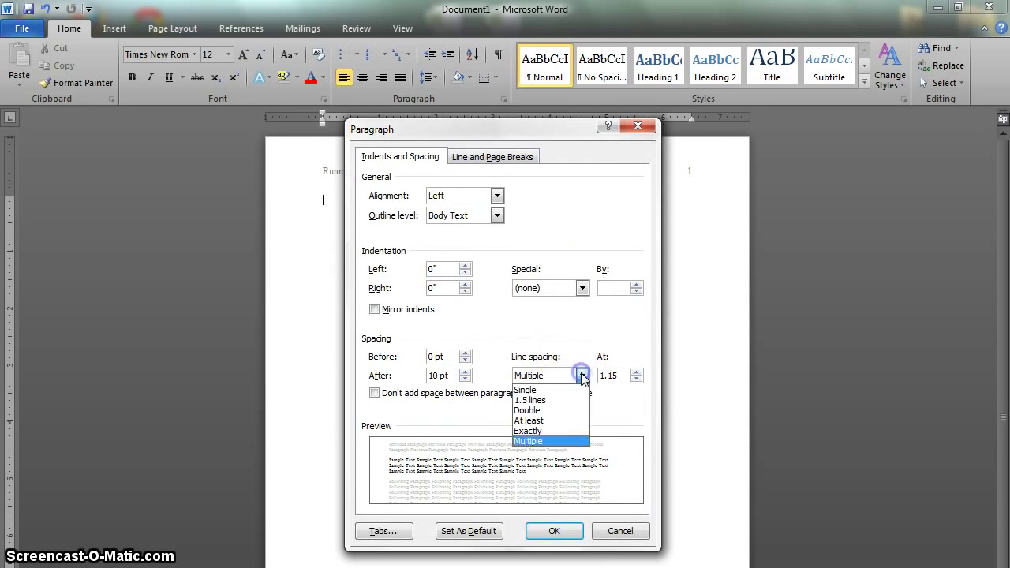
click(561, 415)
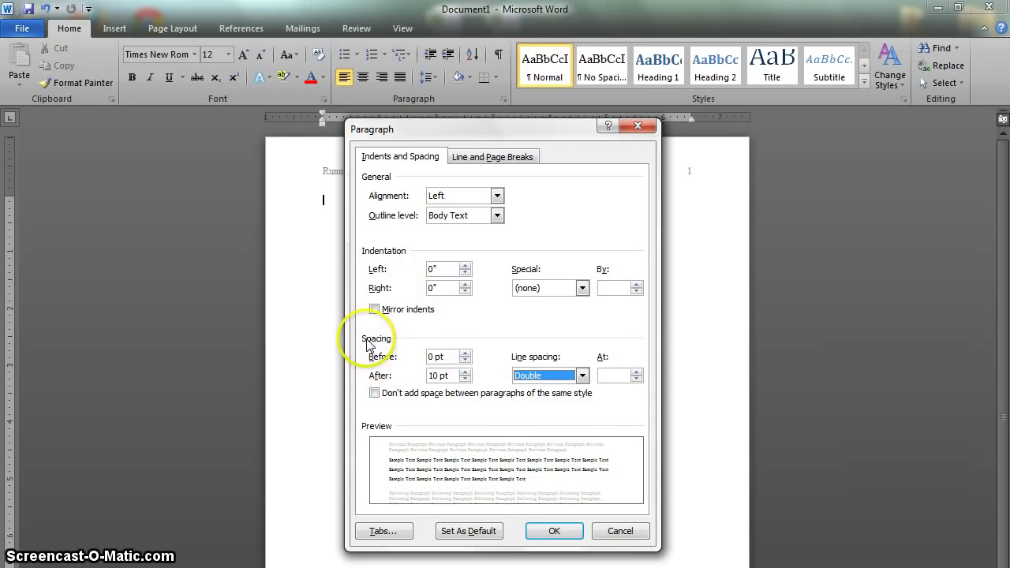
double_click(465, 380)
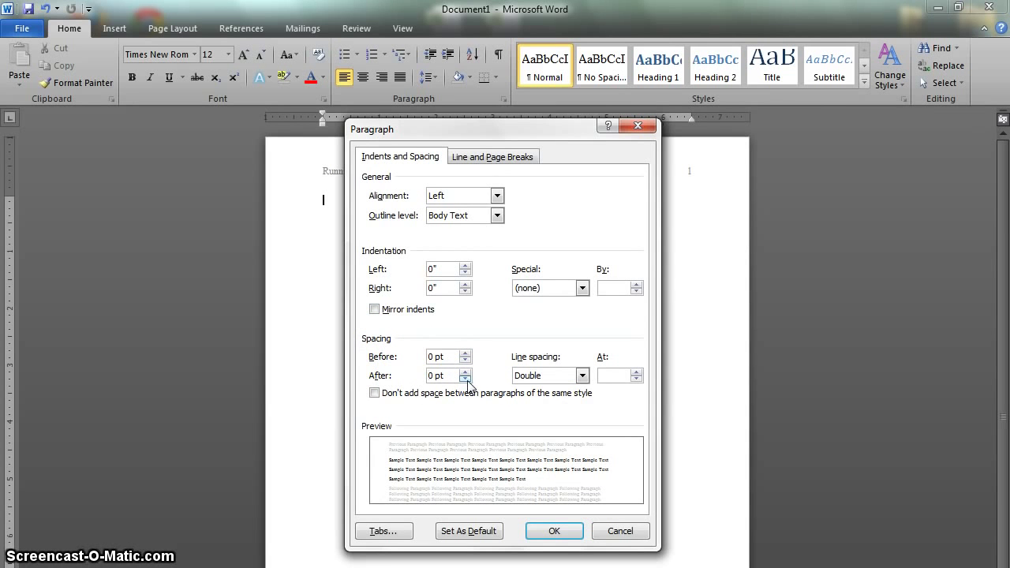
click(466, 380)
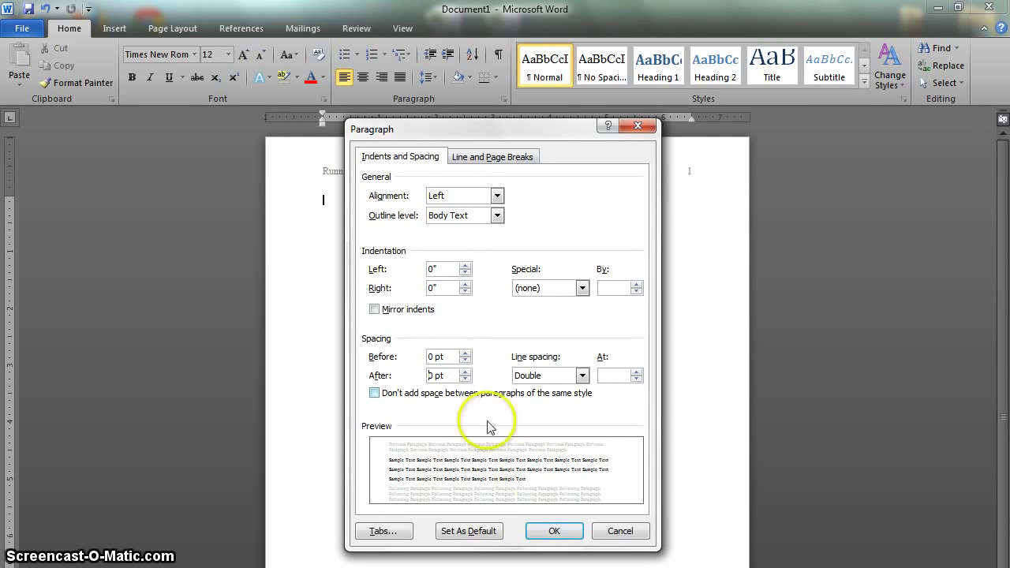
click(555, 532)
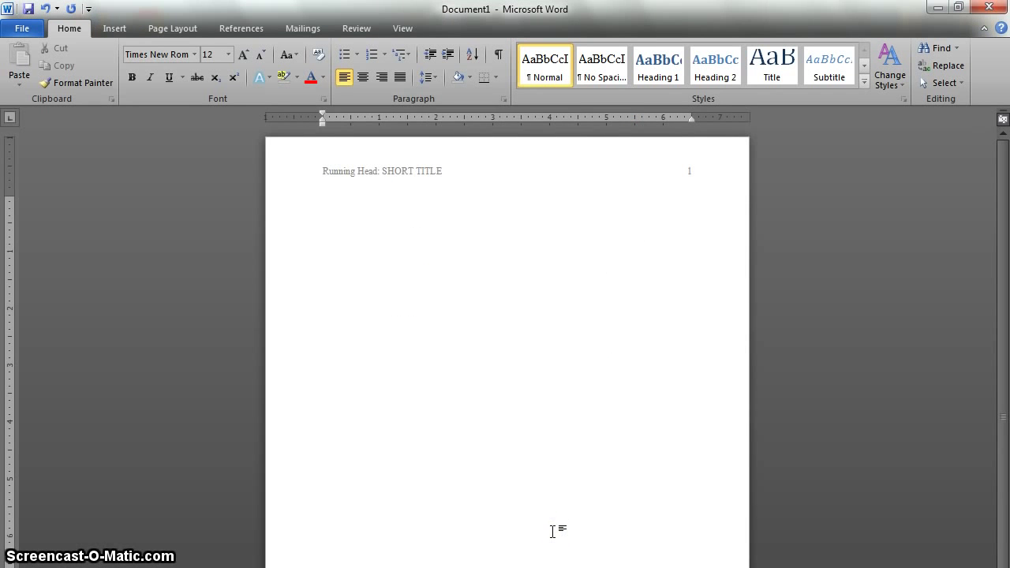
Type centred lines: 'Main Title: Subtitle that's longer that the main title', the author name, and the university.
click(241, 202)
click(362, 77)
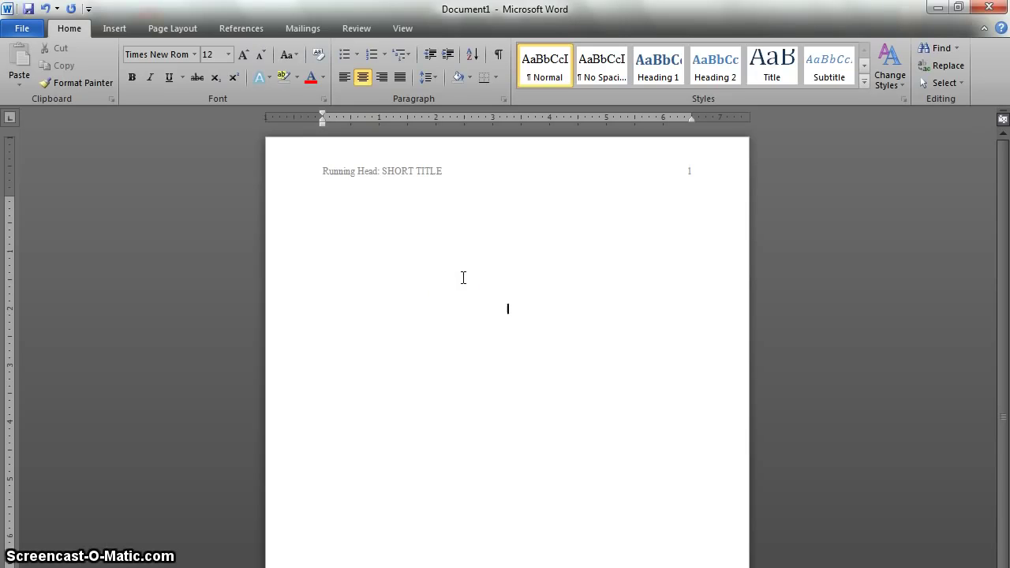
text(ain Title: Subtitle that's long)
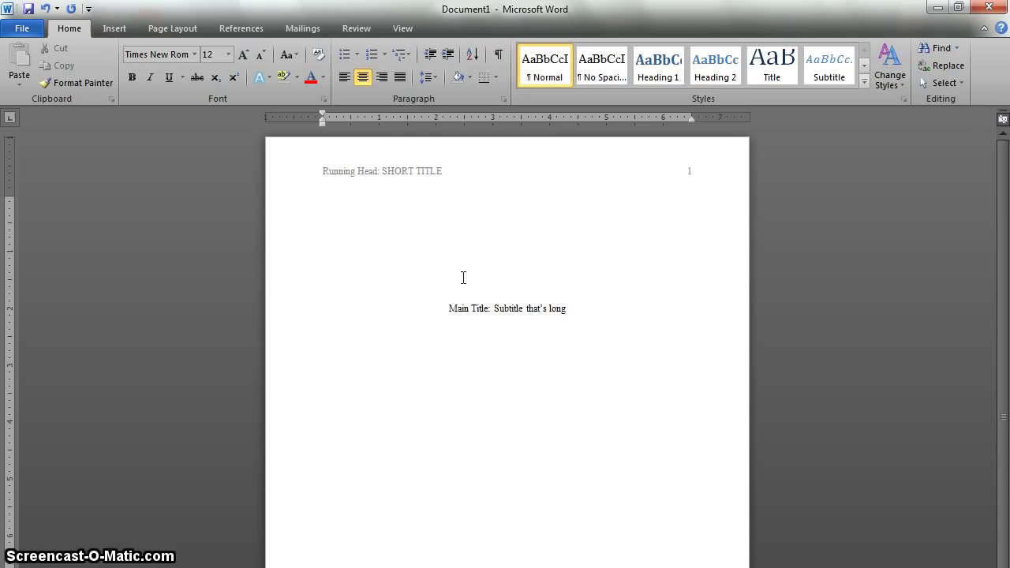
text(er that the main title)
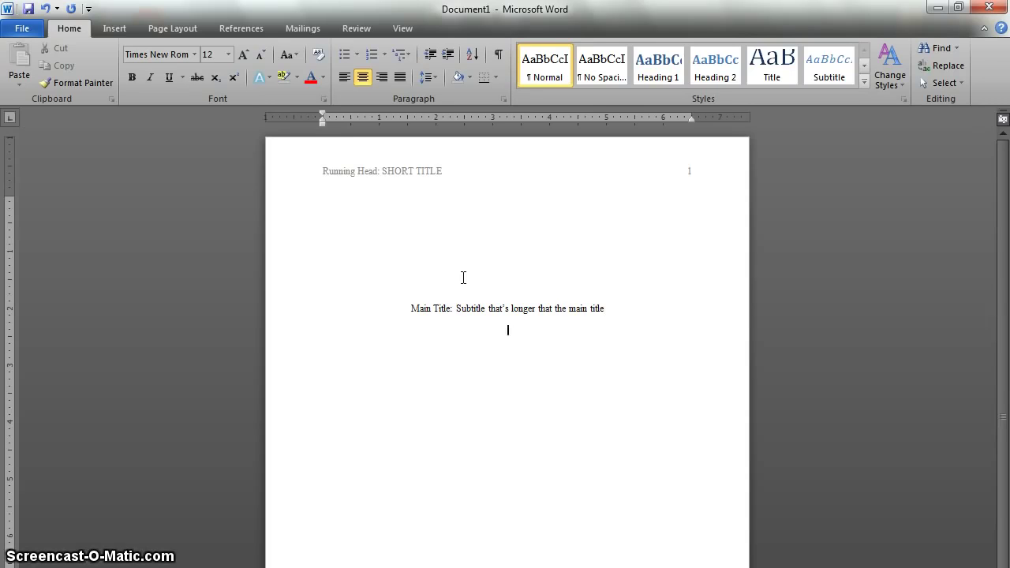
text(ohn Doe)
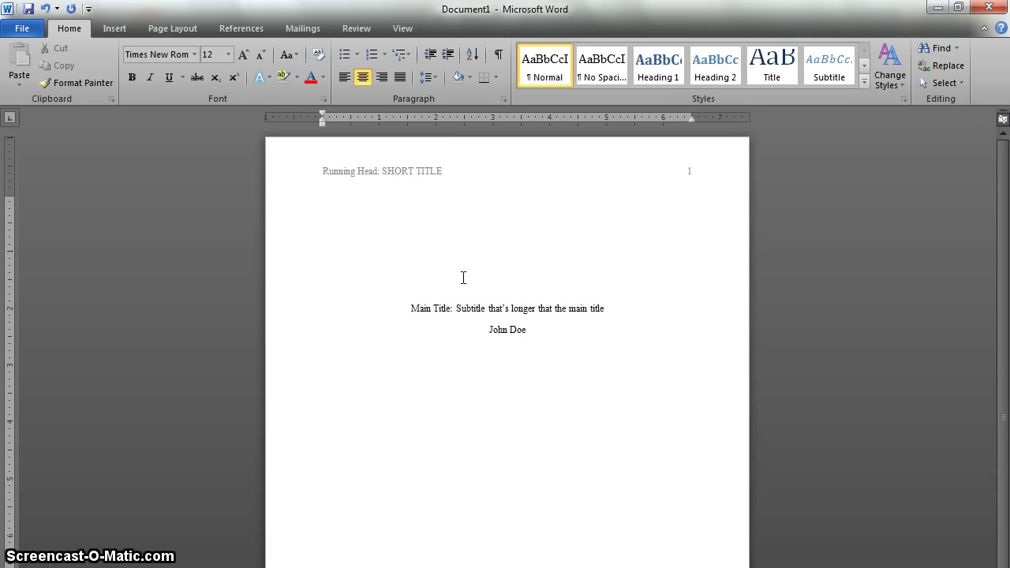
text(University of Mu)
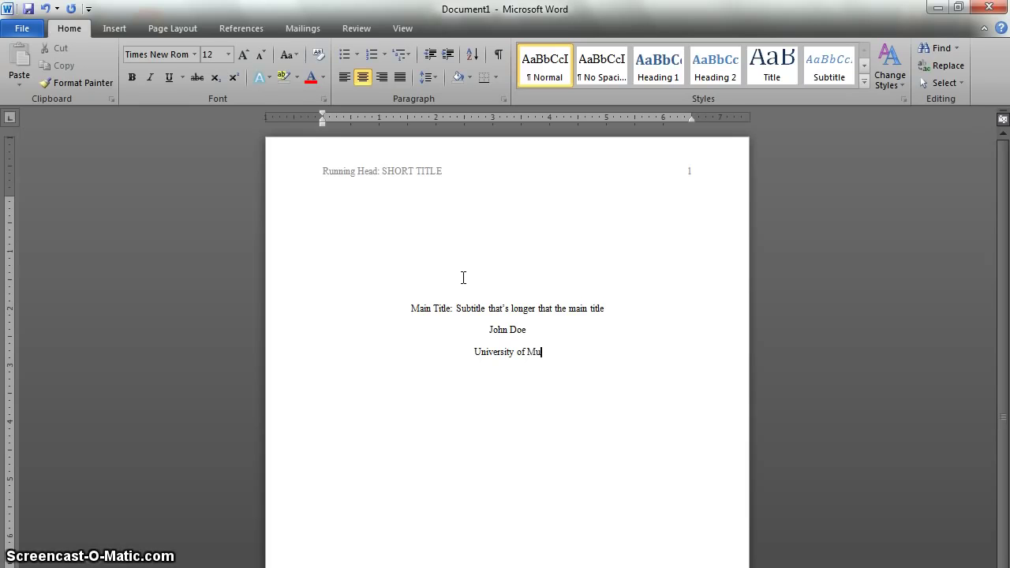
key(Return)
key(Return)
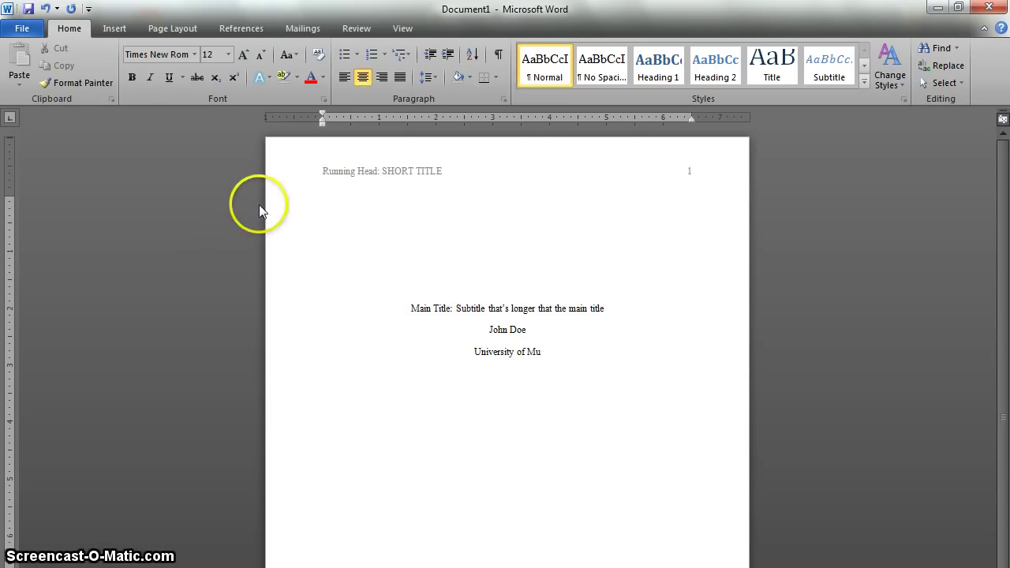
Insert a page break after the title page and scroll down to page 2.
click(115, 30)
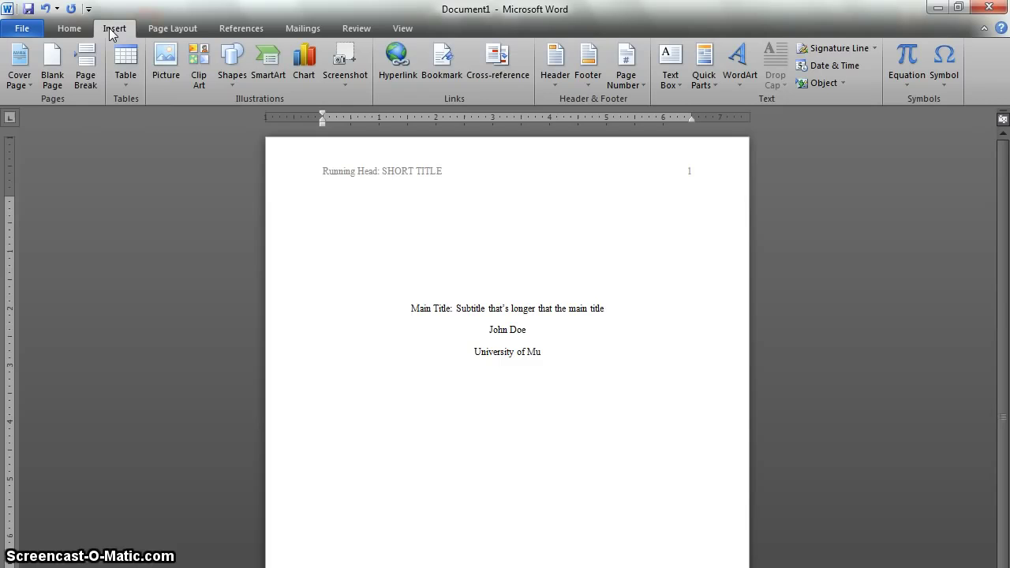
click(87, 71)
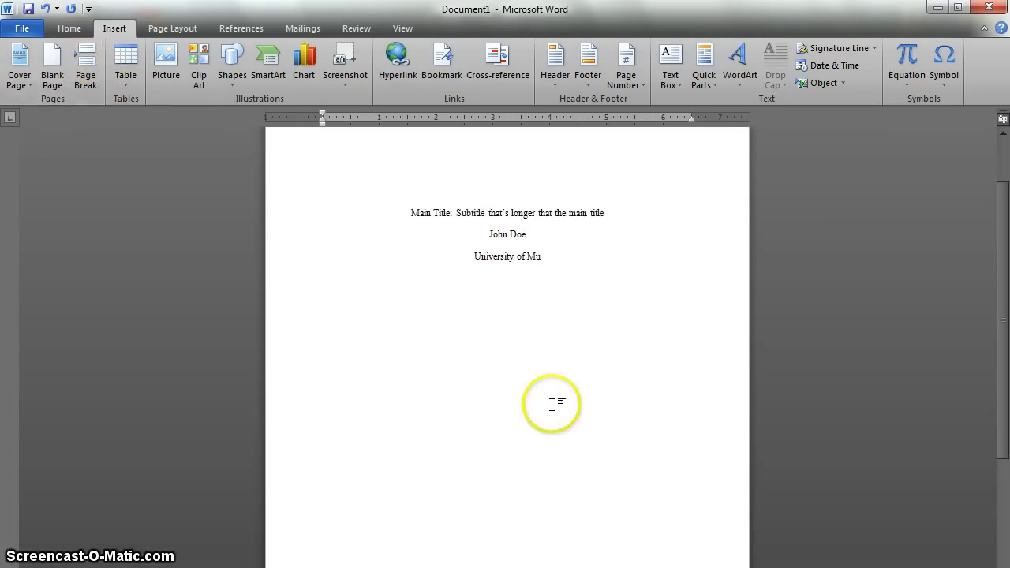
scroll(552, 404, down, 10)
scroll(551, 404, down, 1)
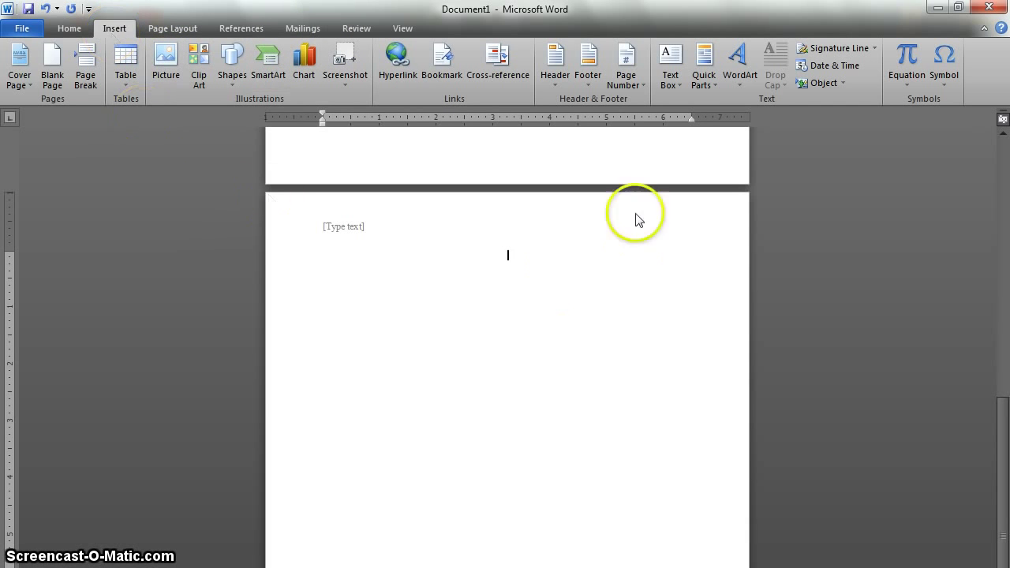
Add a blank page 2 header reading 'SHORT TITLE' and place the cursor at its right end.
click(555, 71)
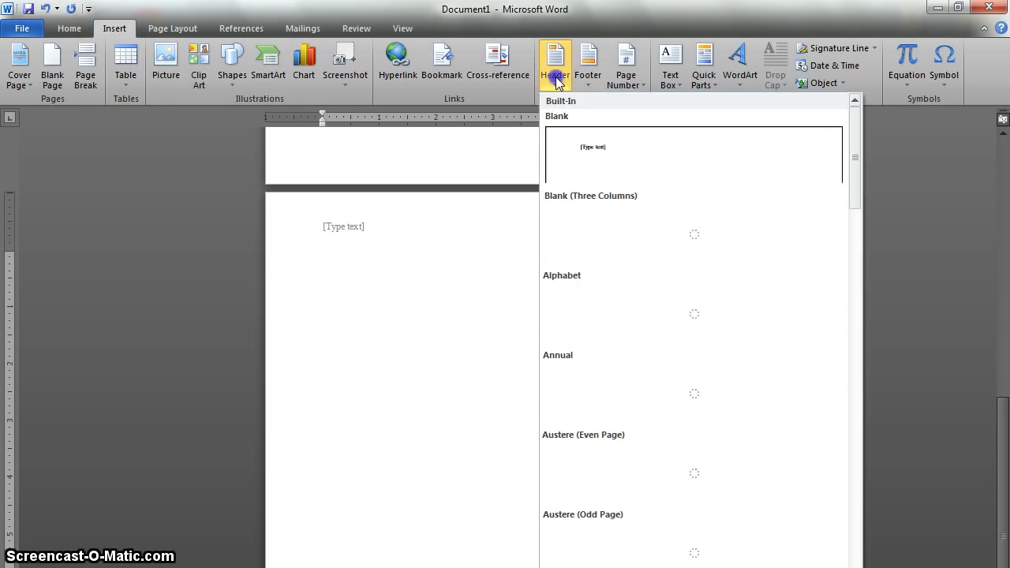
click(592, 154)
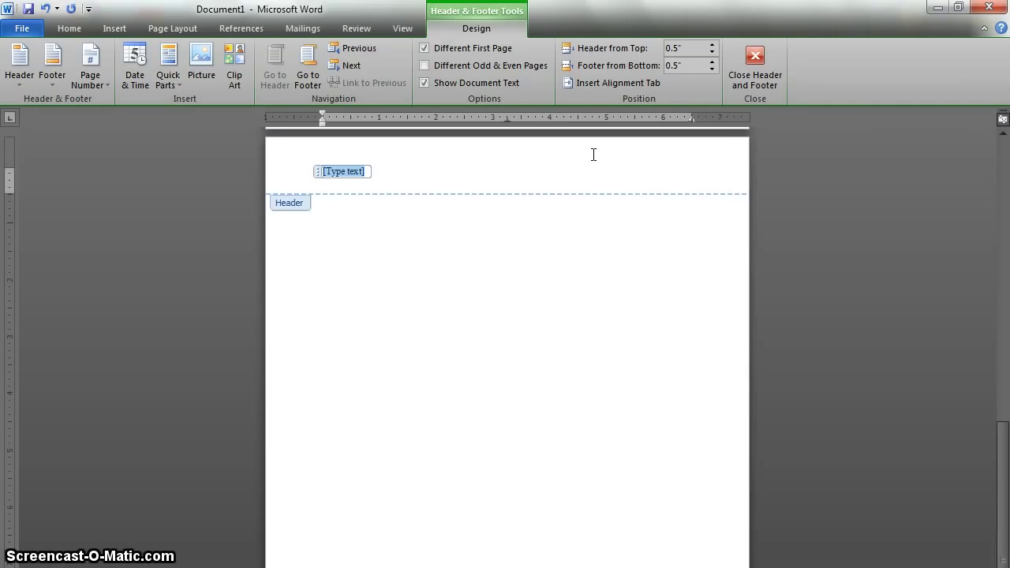
text(SHOR)
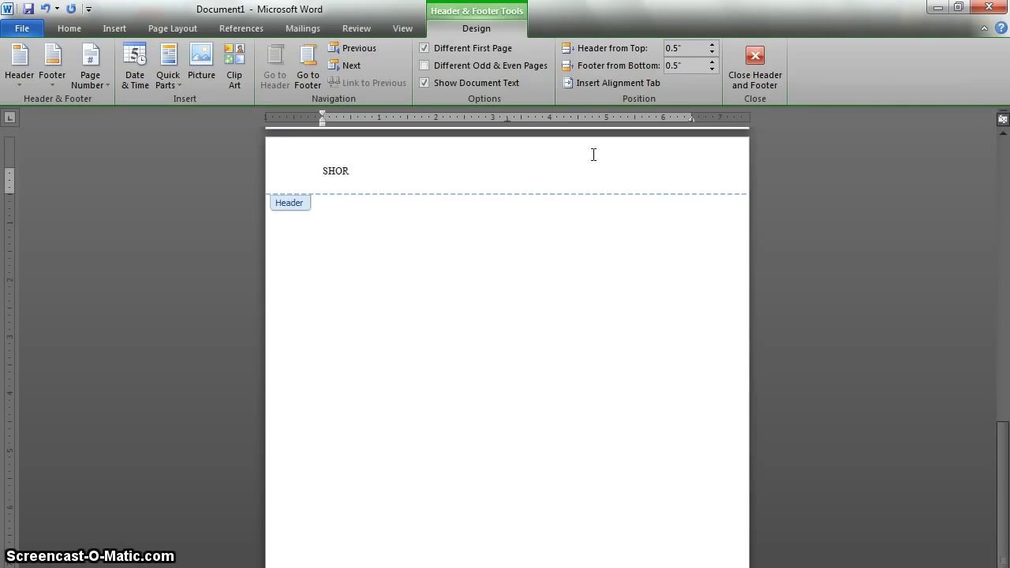
text(T TITLE)
key(Tab)
key(Tab)
click(677, 180)
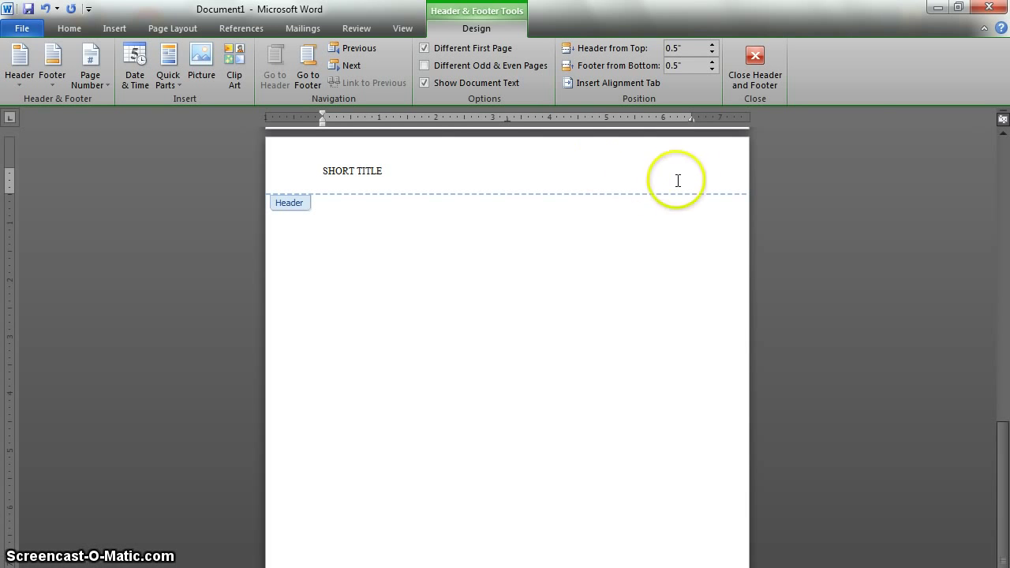
Insert plain page number 2 at the right end of the page 2 header.
click(115, 27)
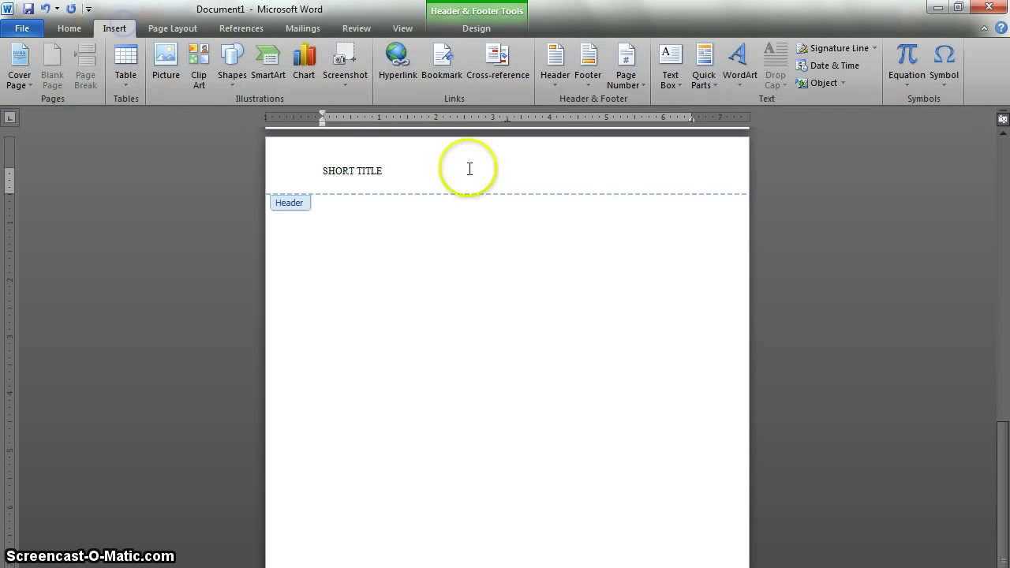
click(625, 71)
mouse_move(647, 154)
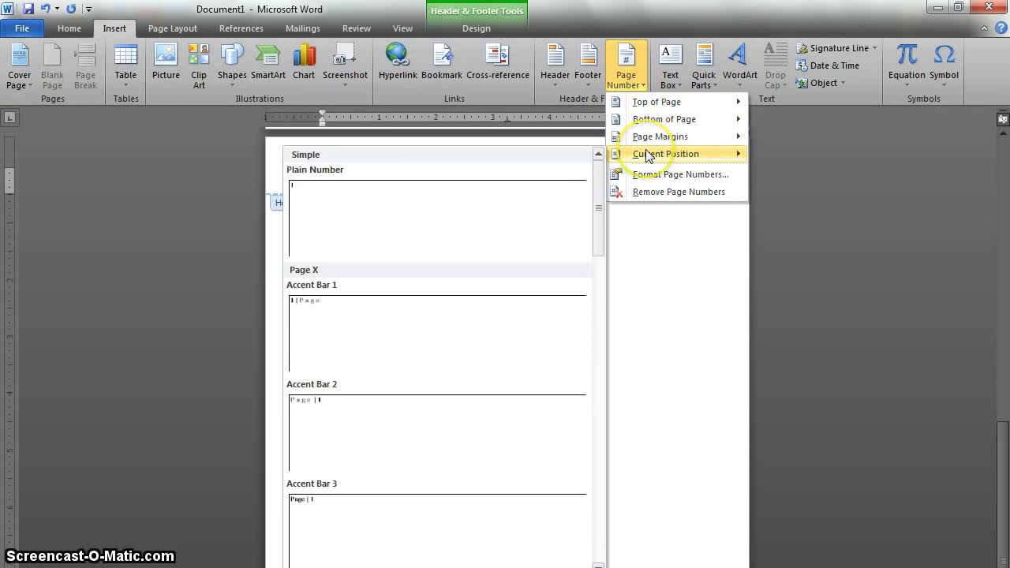
click(458, 211)
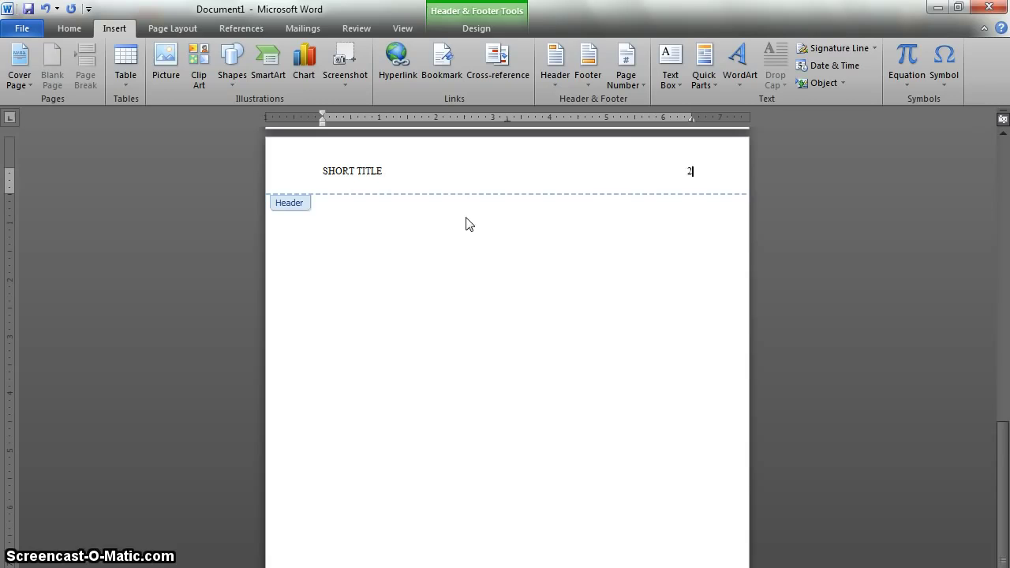
click(467, 228)
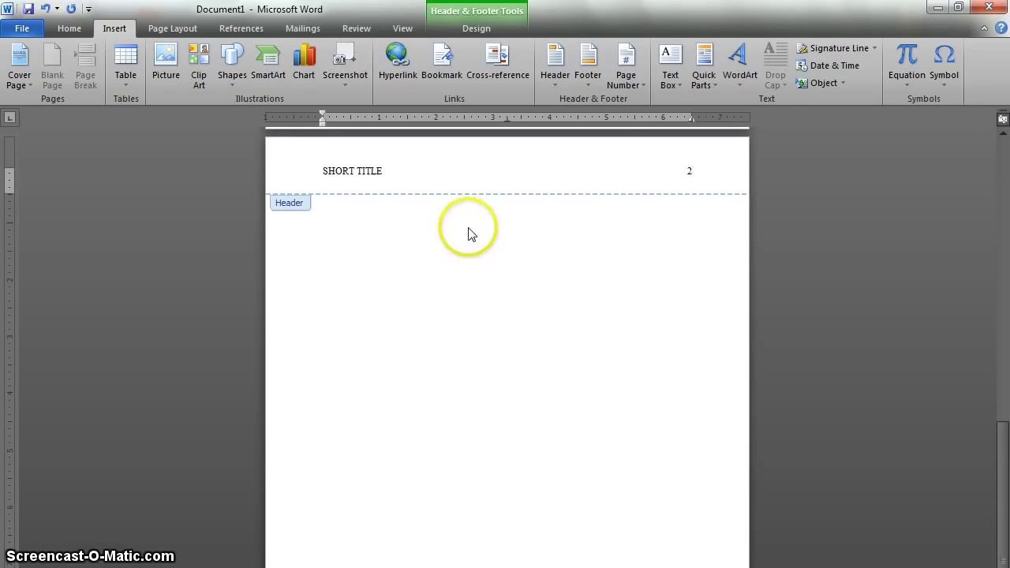
Close the header and type the centred title 'Main Title: Subtitle' at the top of page 2.
double_click(493, 272)
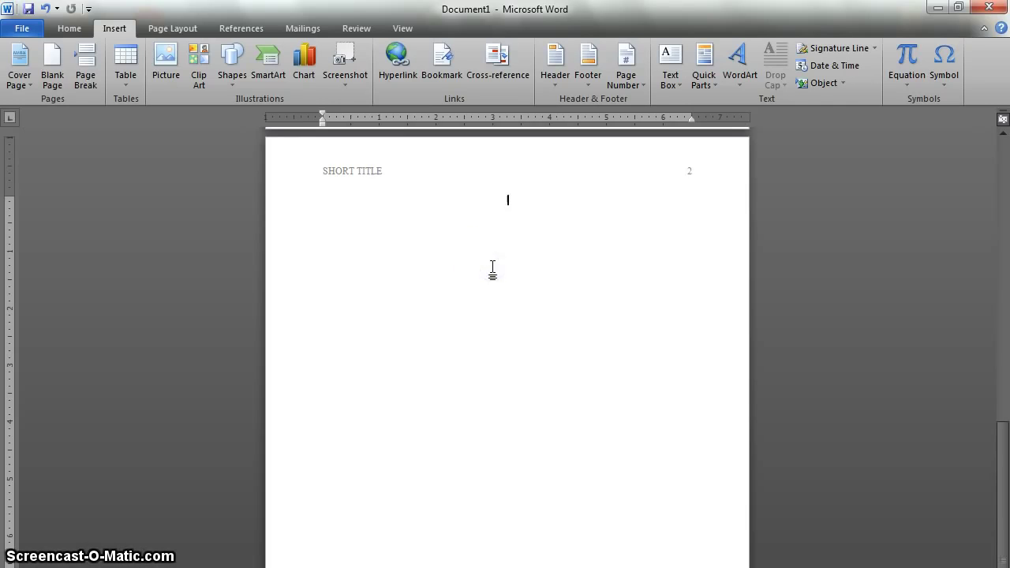
text(Main Tit)
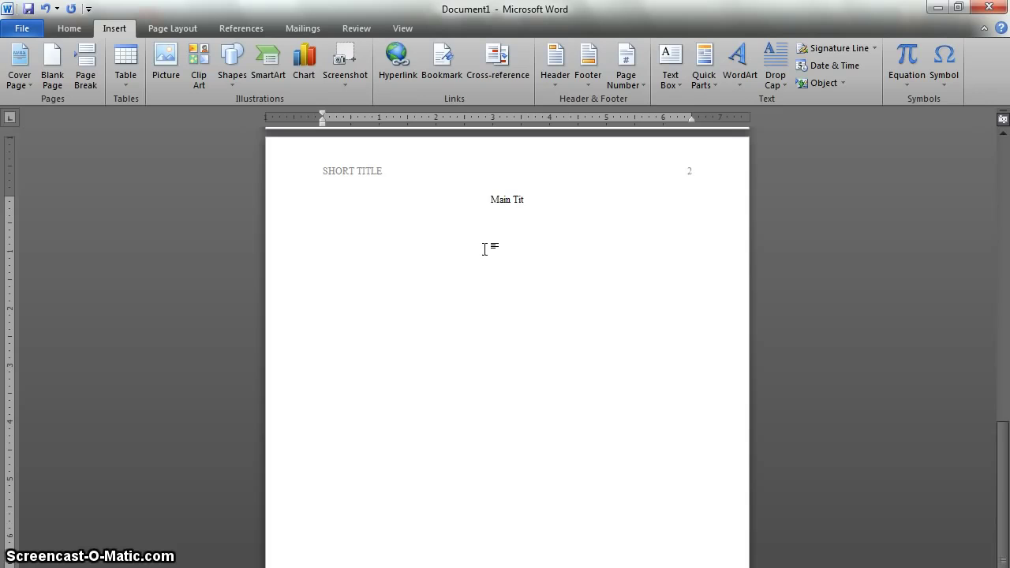
text(le:  Subtitle)
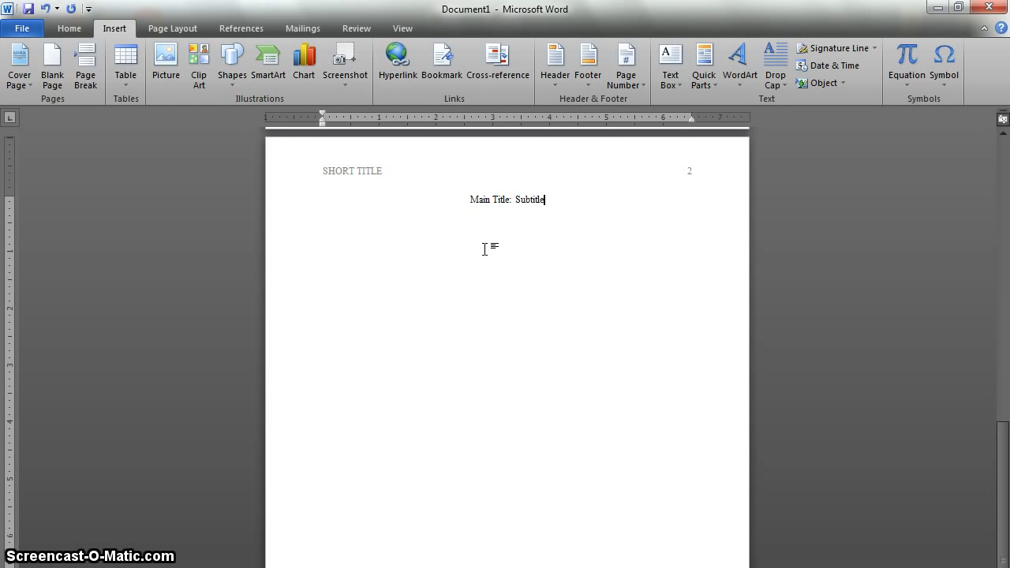
key(Return)
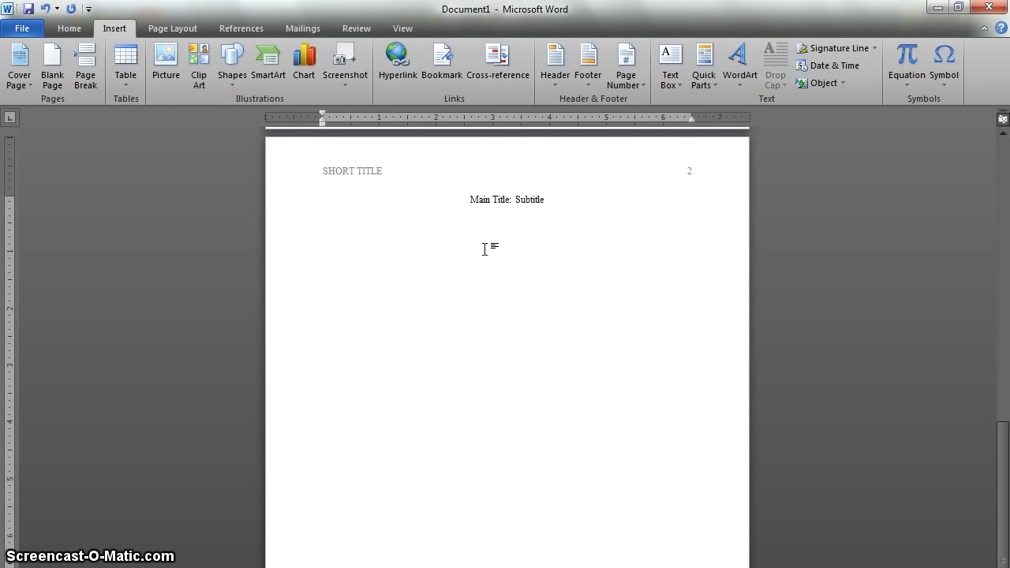
Left-align the line below the title and give it a 0.5" first-line indent.
click(69, 28)
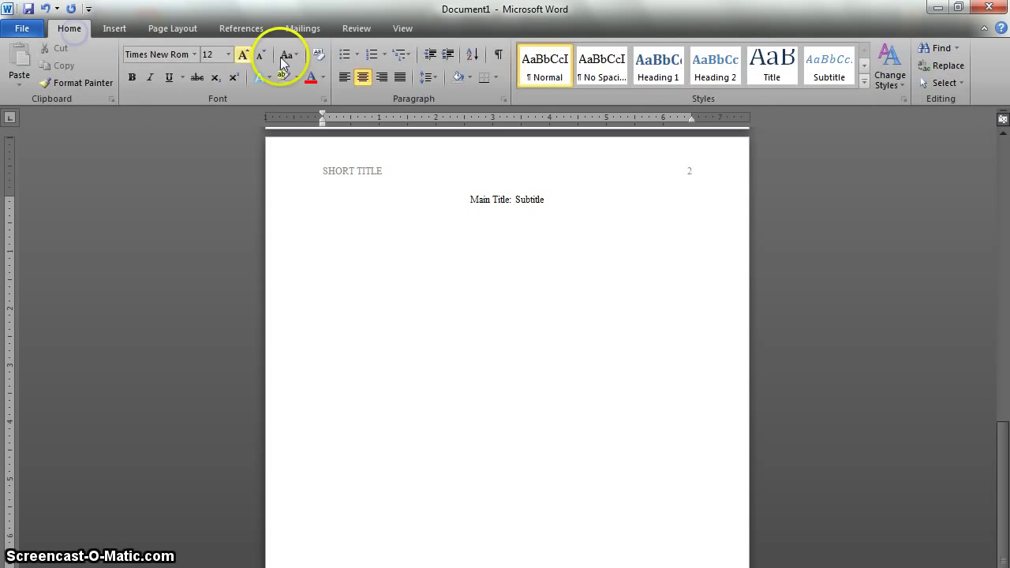
click(344, 79)
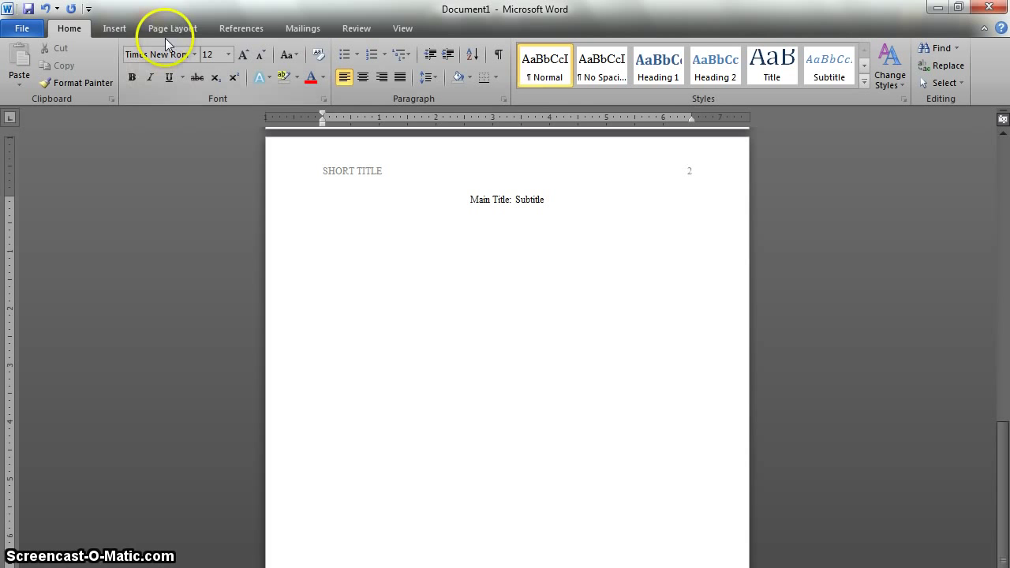
click(503, 100)
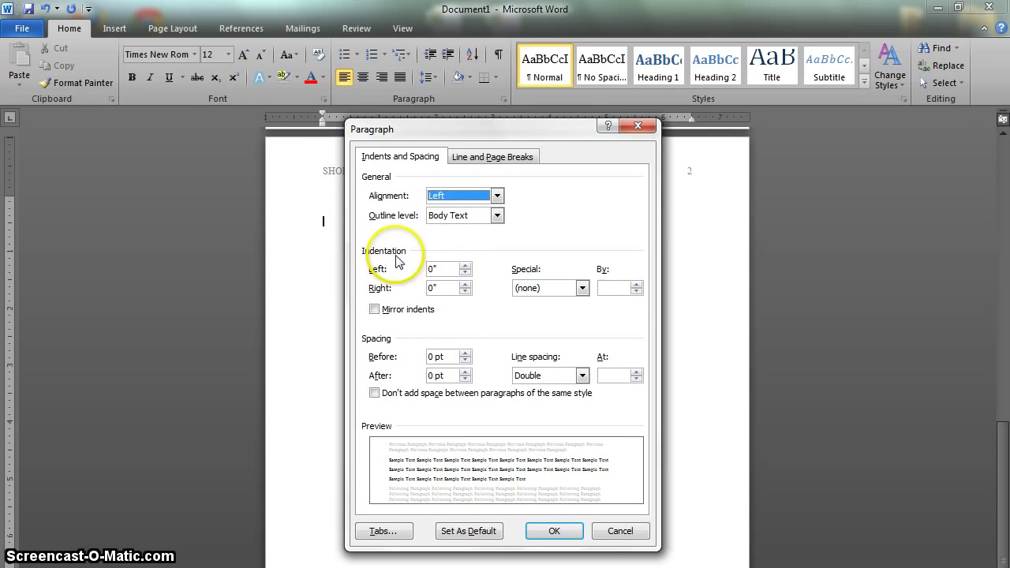
click(583, 288)
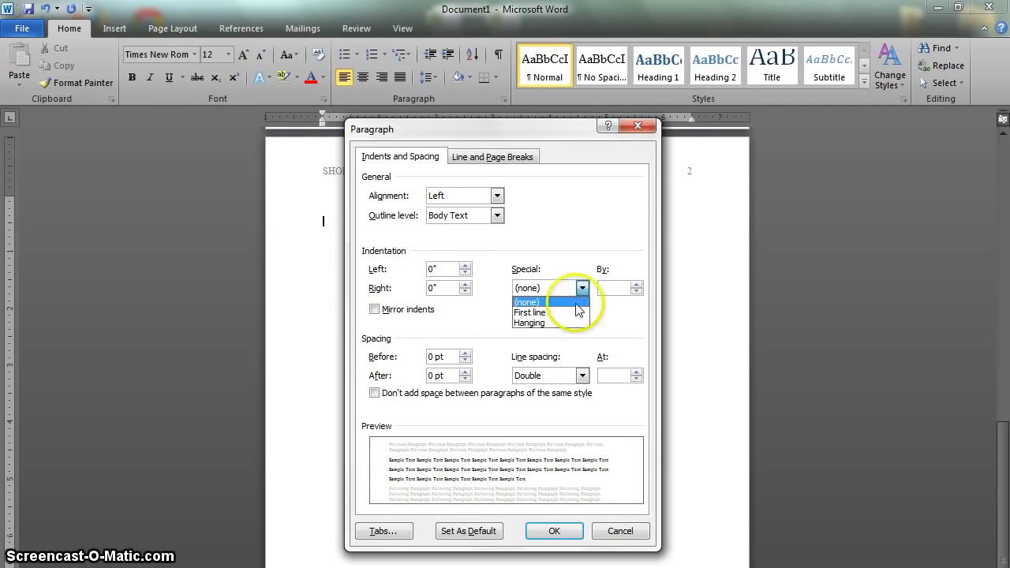
click(573, 313)
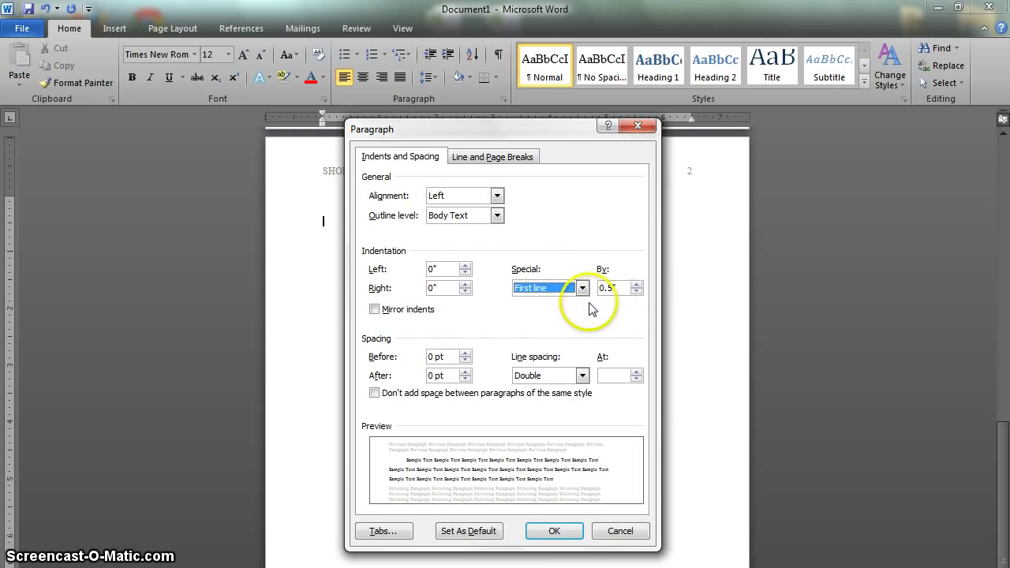
click(555, 531)
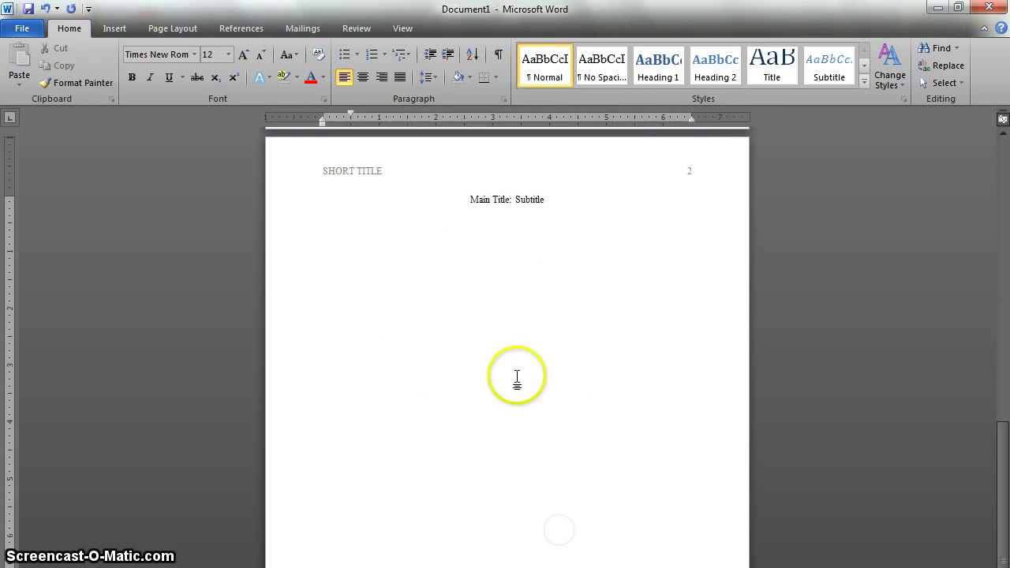
Type a body paragraph starting 'Start typing!' with the typo fixed, then a second paragraph '!!!'.
text(Star)
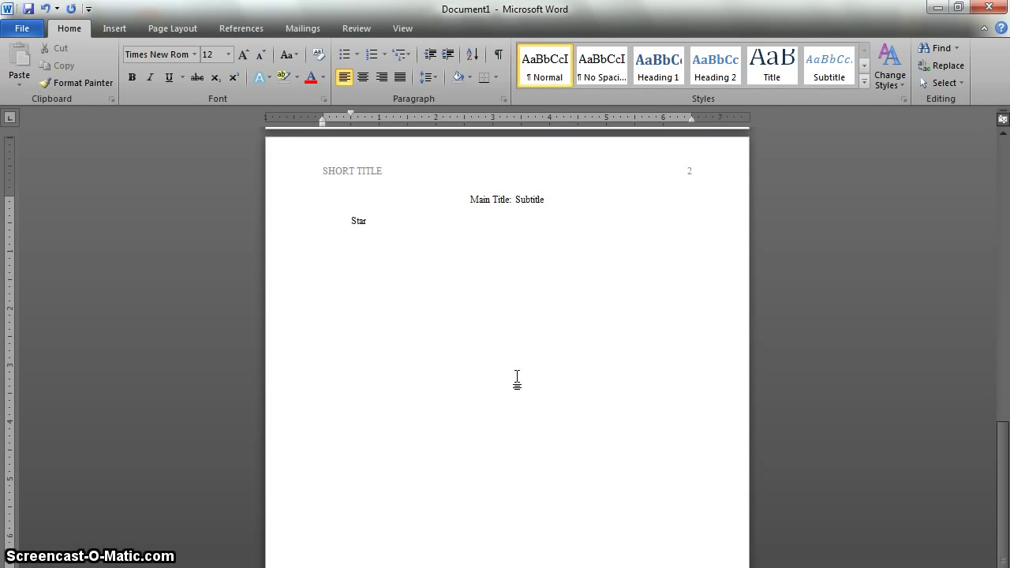
text(t tuyping)
key(Left)
key(Left)
key(Left)
key(Left)
key(Left)
key(BackSpace)
key(End)
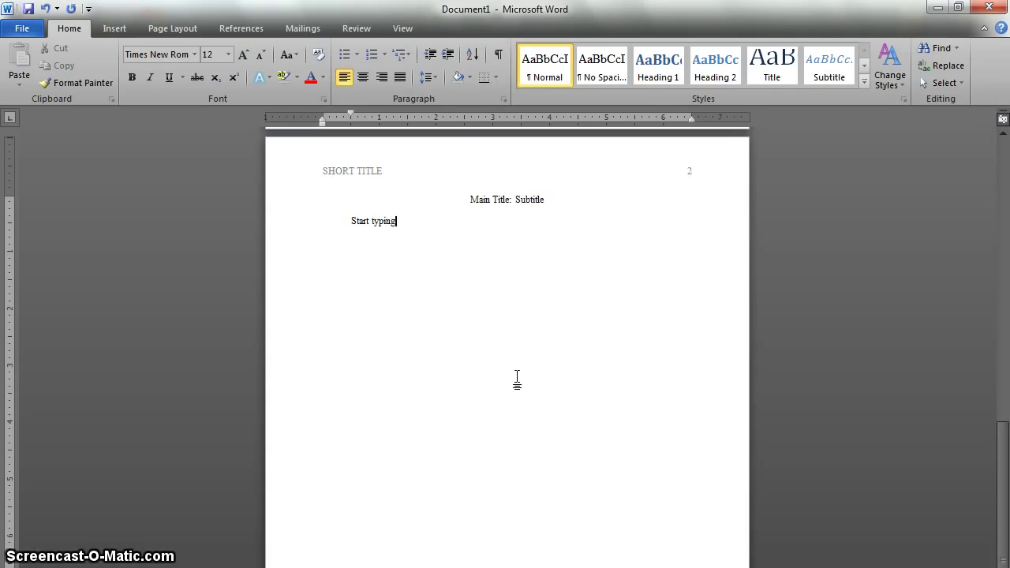
text(!)
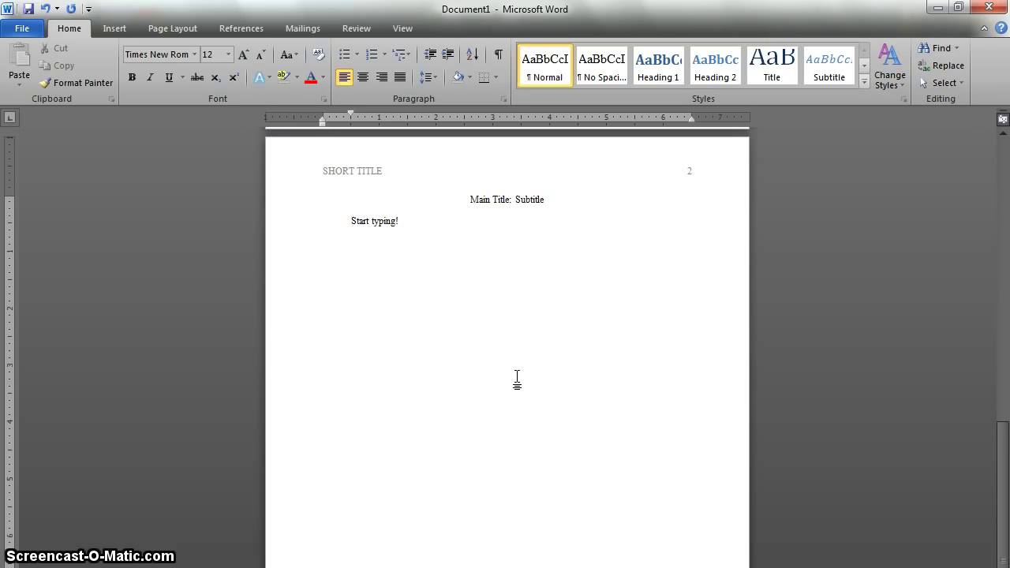
text( jhrfjkghsdjklghnsdfjk;g dgj;dfklgjdfkl ;fj)
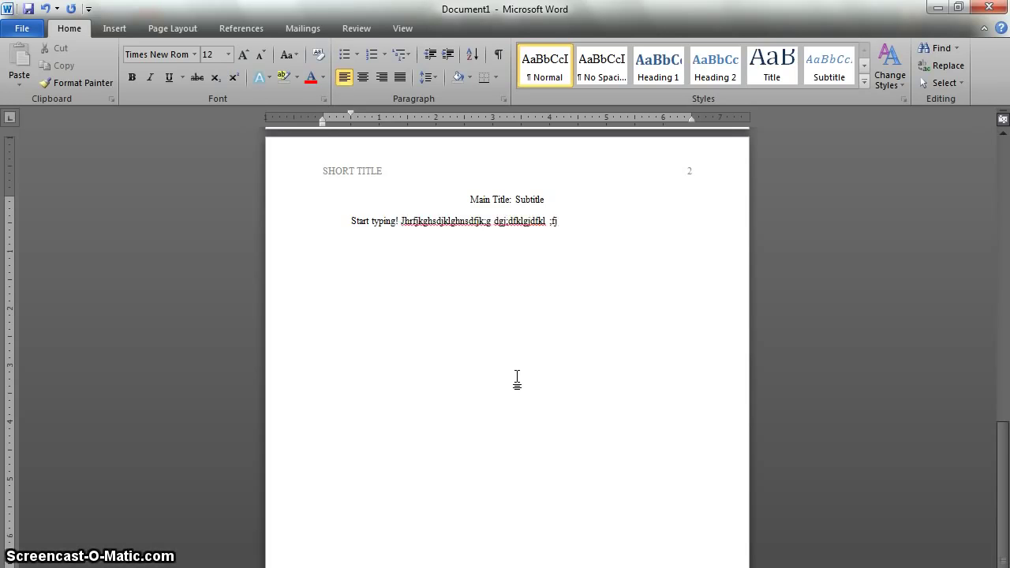
text(gkl jdfkl;sgjdfkl;gj dfkl;gj sdkl;fjg kl;sdfjg kl;sd)
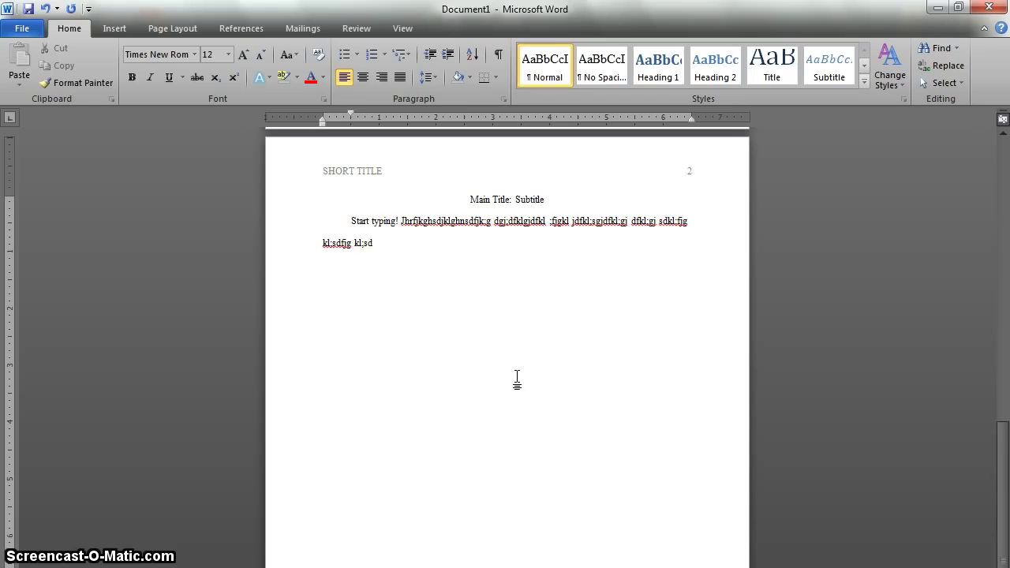
text(gj dkl;gj)
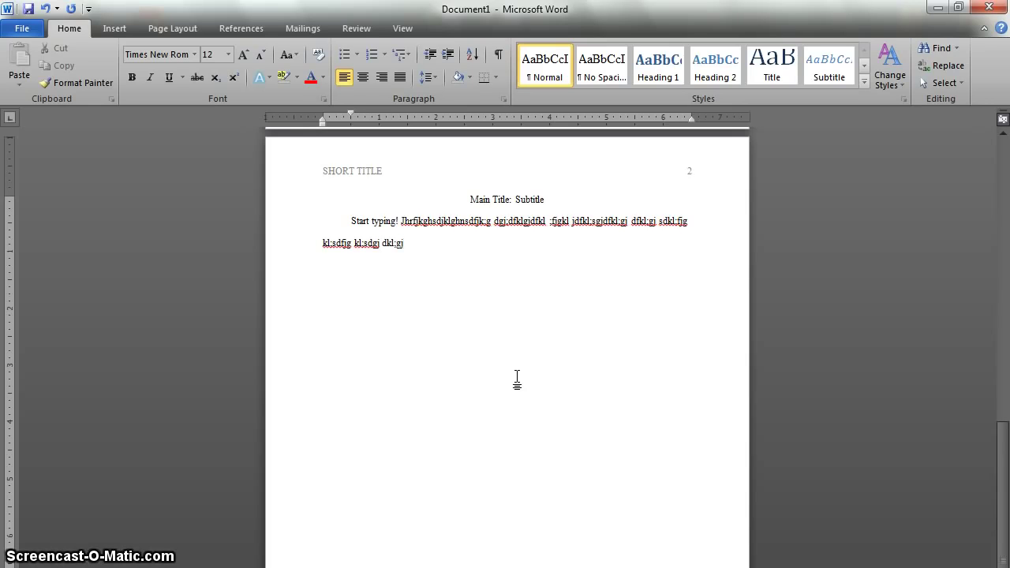
key(Return)
text(!)
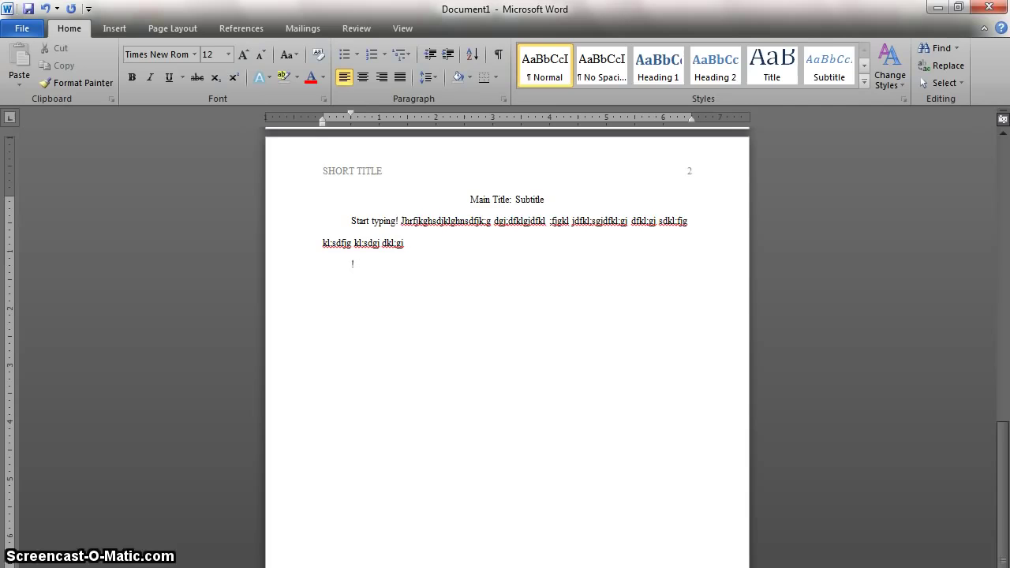
text(!!)
Click in the finished document's body text before moving to the browser.
click(519, 429)
click(519, 428)
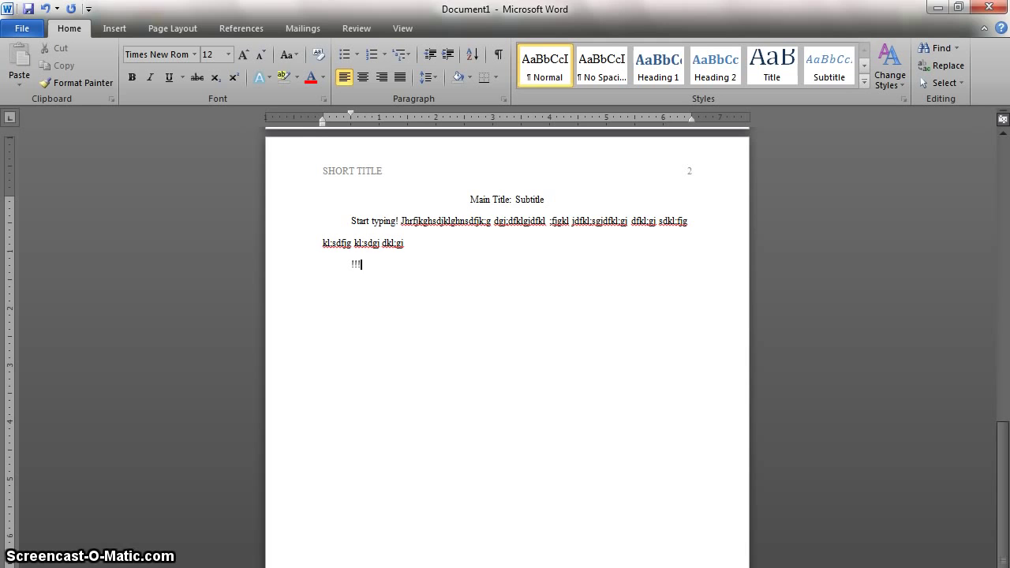